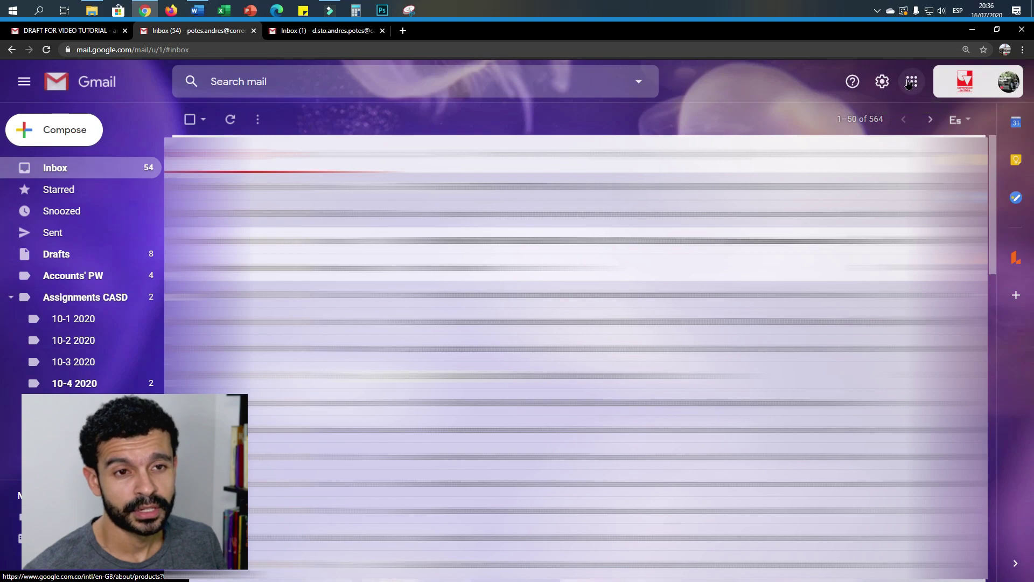
# Step: Open Google Calendar from Gmail's Google apps grid, showing the July 2020 month view
pyautogui.click(912, 85)
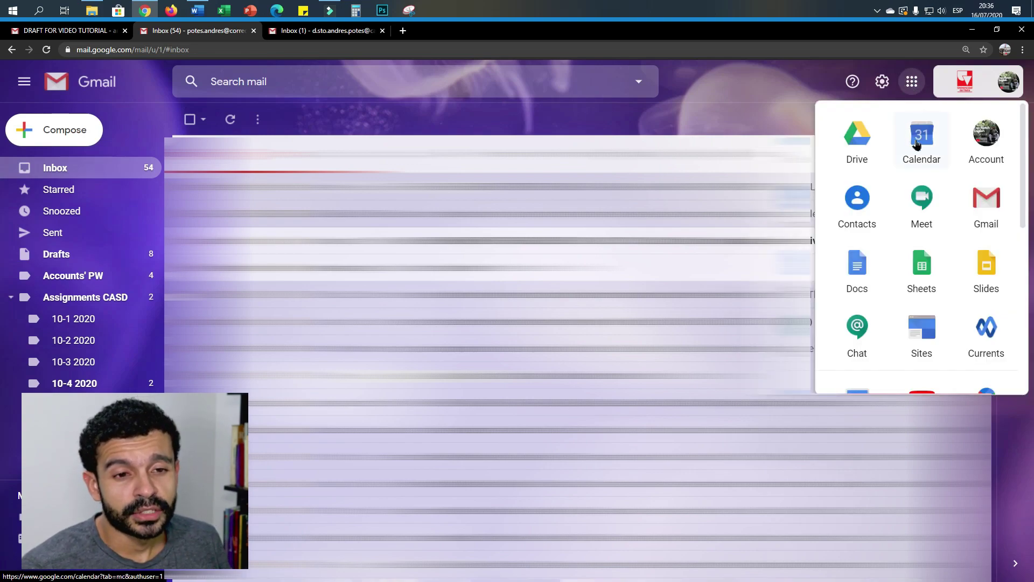
pyautogui.moveTo(916, 144)
pyautogui.mouseDown()
pyautogui.moveTo(895, 258)
pyautogui.moveTo(919, 333)
pyautogui.moveTo(896, 258)
pyautogui.moveTo(950, 166)
pyautogui.moveTo(938, 288)
pyautogui.moveTo(895, 194)
pyautogui.moveTo(923, 162)
pyautogui.moveTo(924, 115)
pyautogui.moveTo(920, 149)
pyautogui.mouseUp()
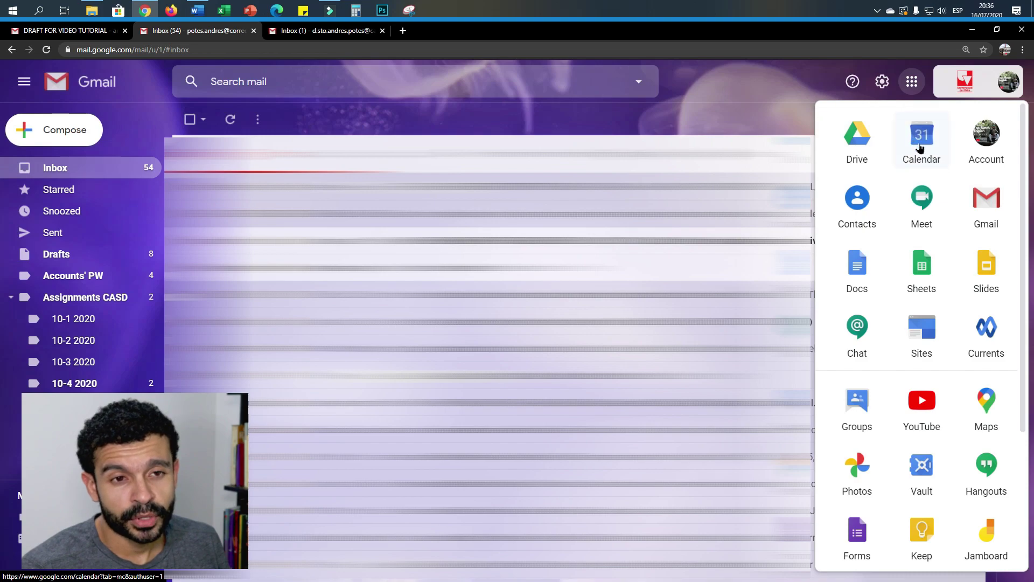
pyautogui.click(928, 139)
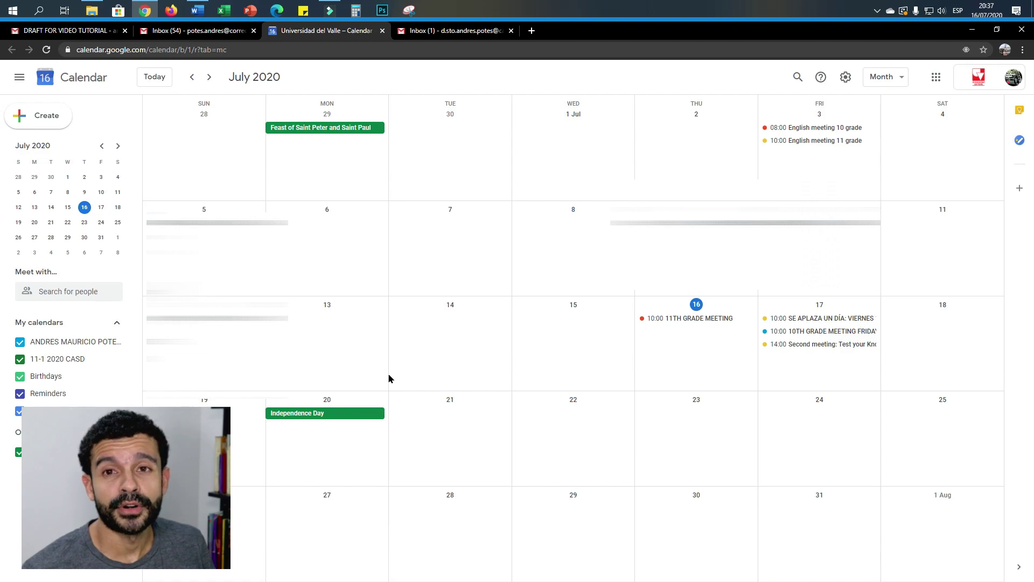
# Step: Switch back to the Gmail inbox tab
pyautogui.click(196, 30)
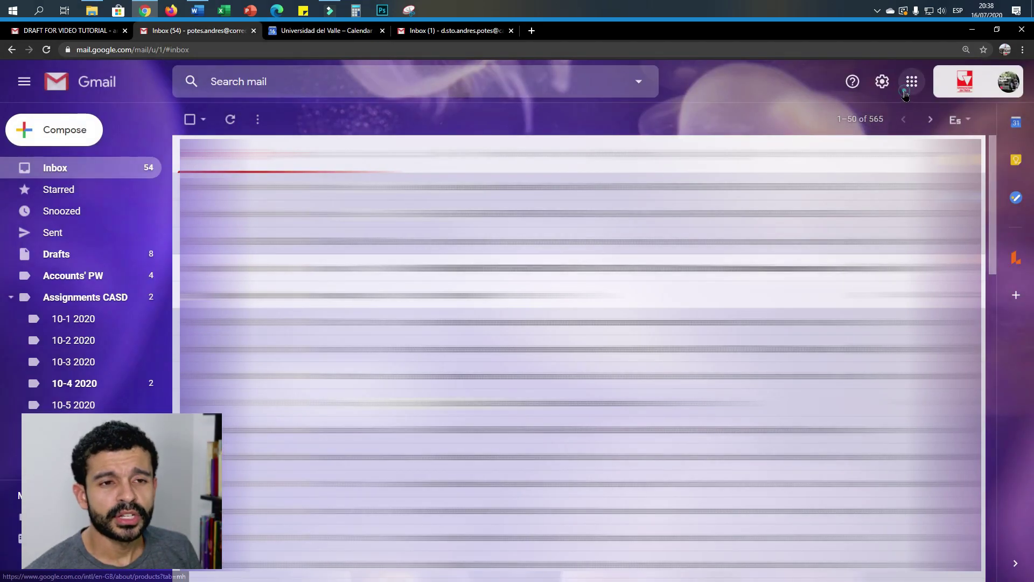
# Step: In Drive, open '2da Guía - Grado 11 - II periodo.pdf' from Shared with me > Material Virtual > 11 > 10.Ingles
pyautogui.click(911, 82)
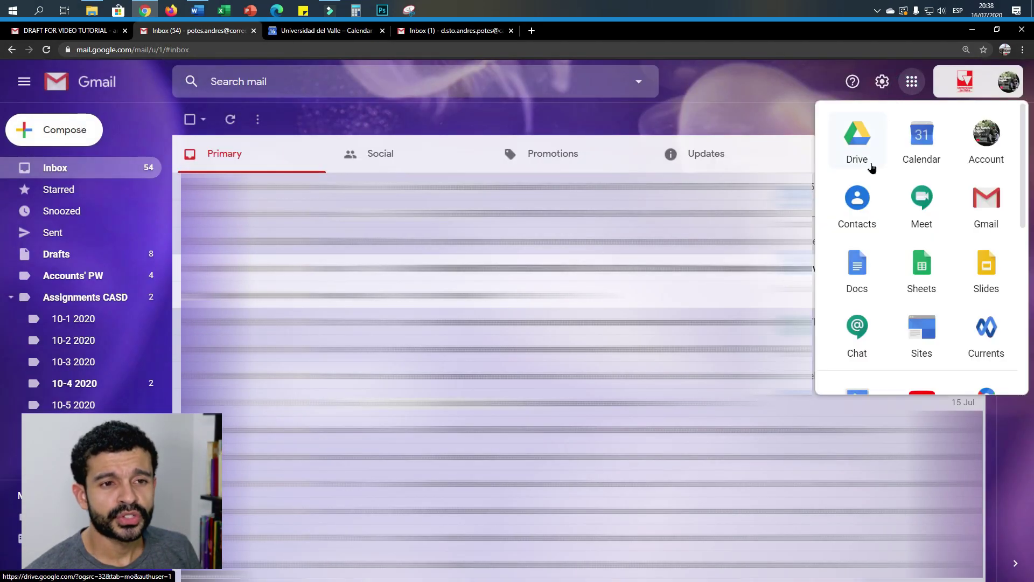
pyautogui.click(860, 152)
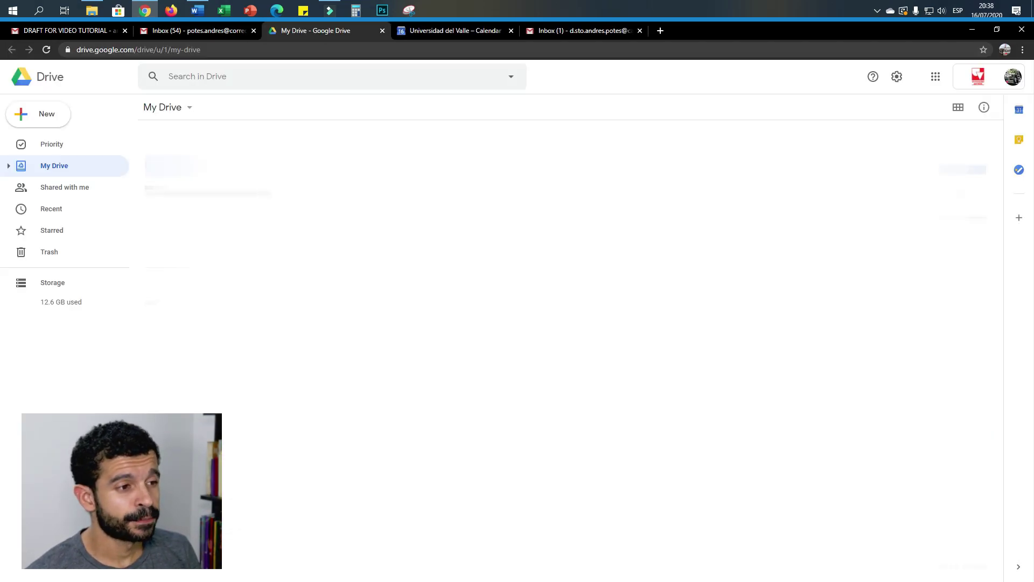
pyautogui.click(46, 190)
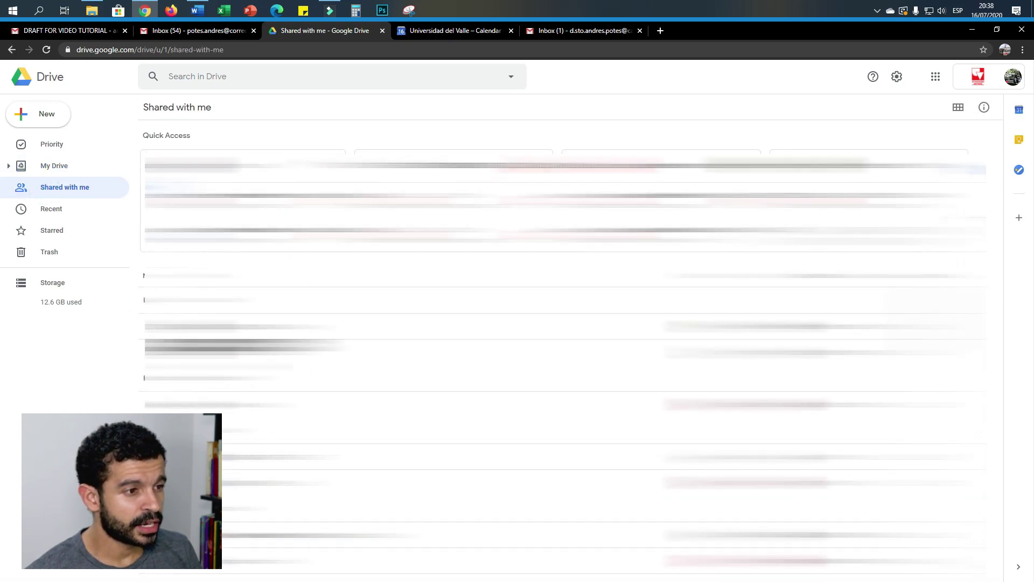
pyautogui.doubleClick(223, 488)
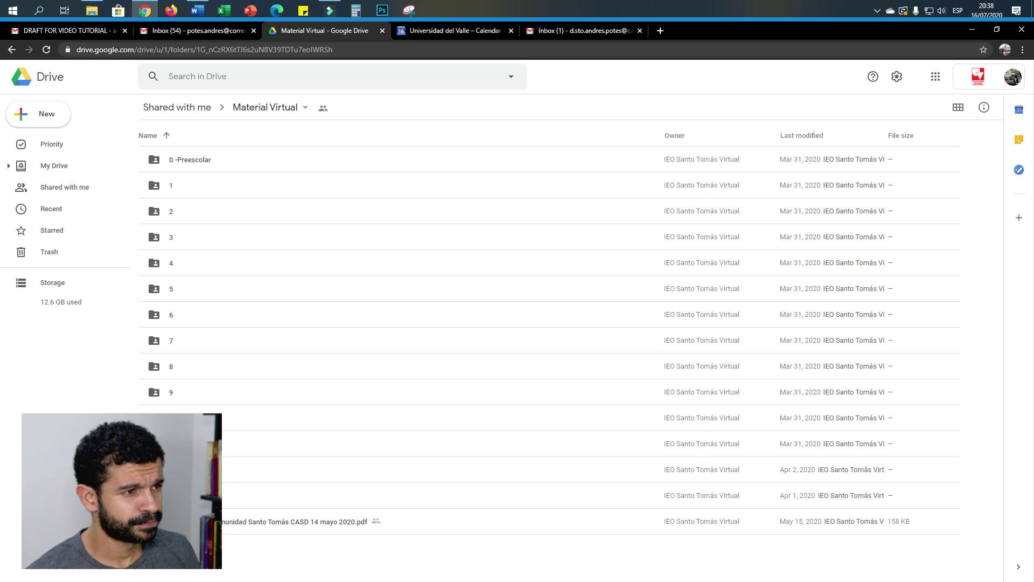
pyautogui.doubleClick(178, 443)
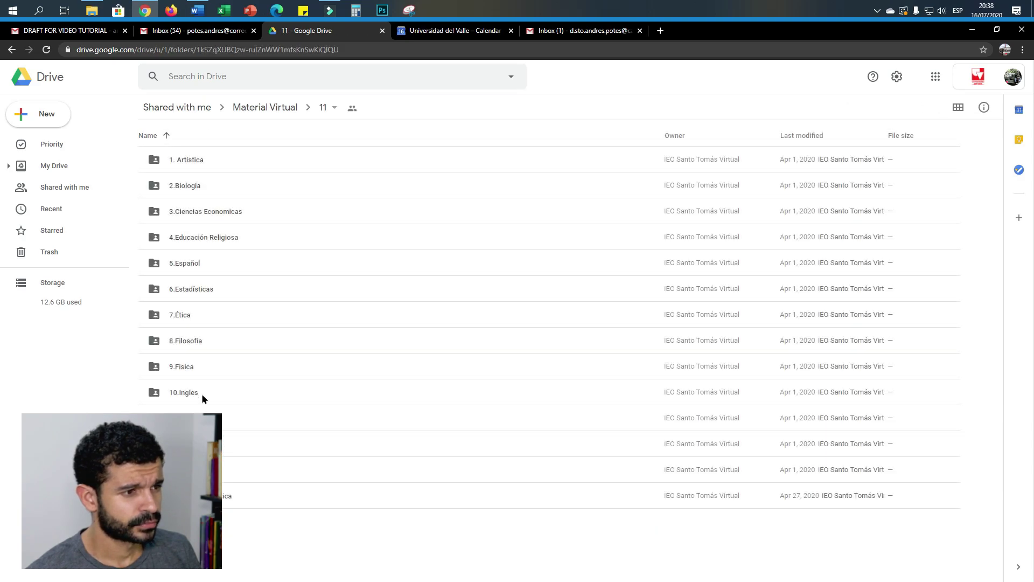
pyautogui.doubleClick(200, 395)
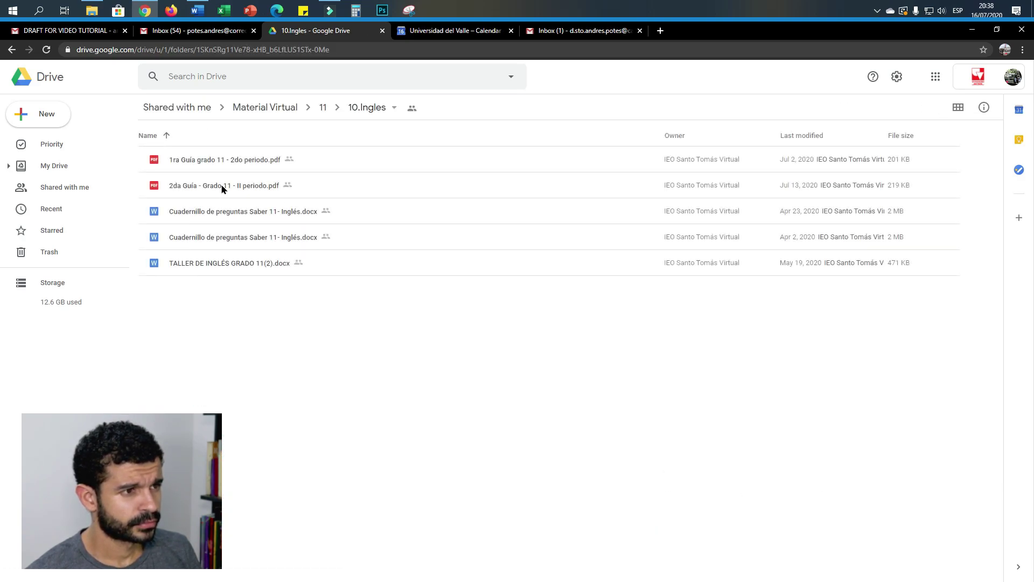
pyautogui.doubleClick(218, 186)
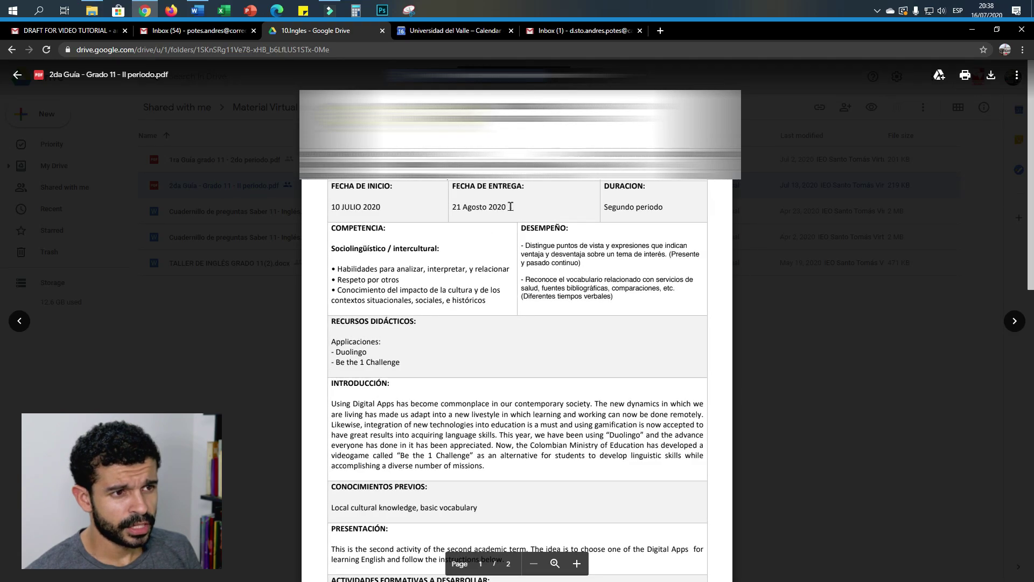
# Step: Zoom into the PDF and copy the due date 21 Agosto 2020
pyautogui.click(576, 563)
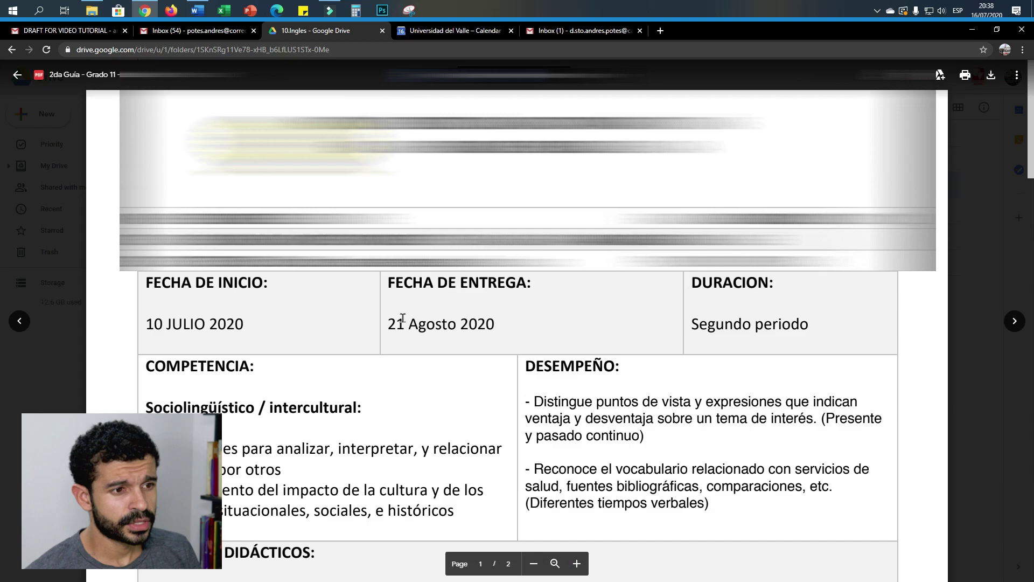
pyautogui.moveTo(387, 330); pyautogui.dragTo(497, 327)
pyautogui.hotkey('ctrl', 'Tab')
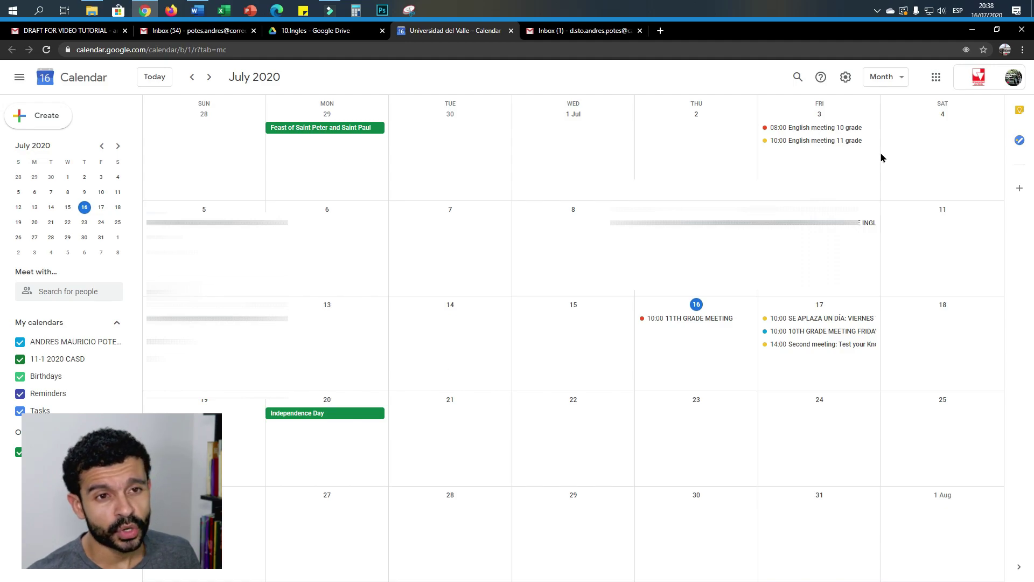
pyautogui.click(886, 80)
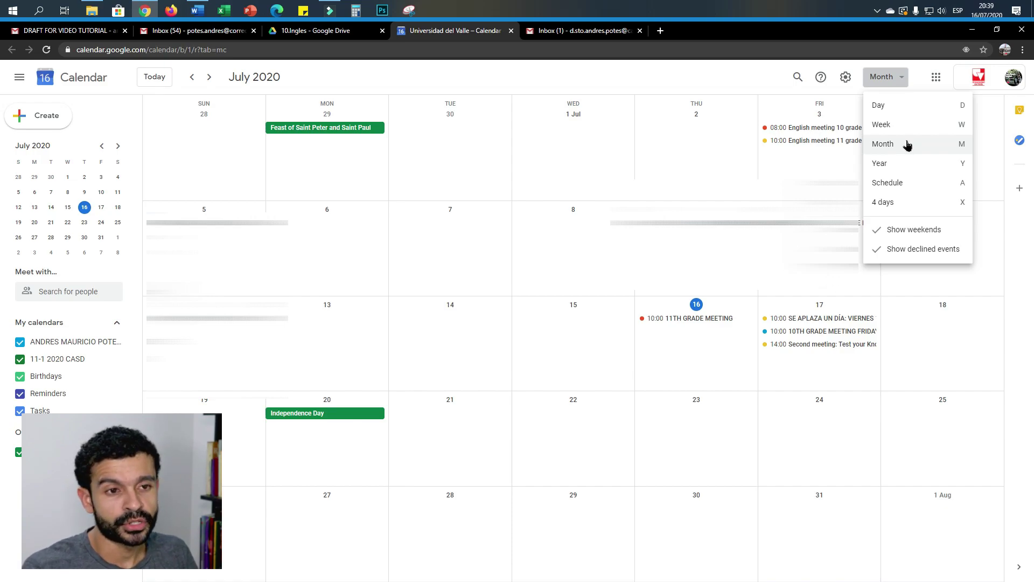
pyautogui.click(397, 222)
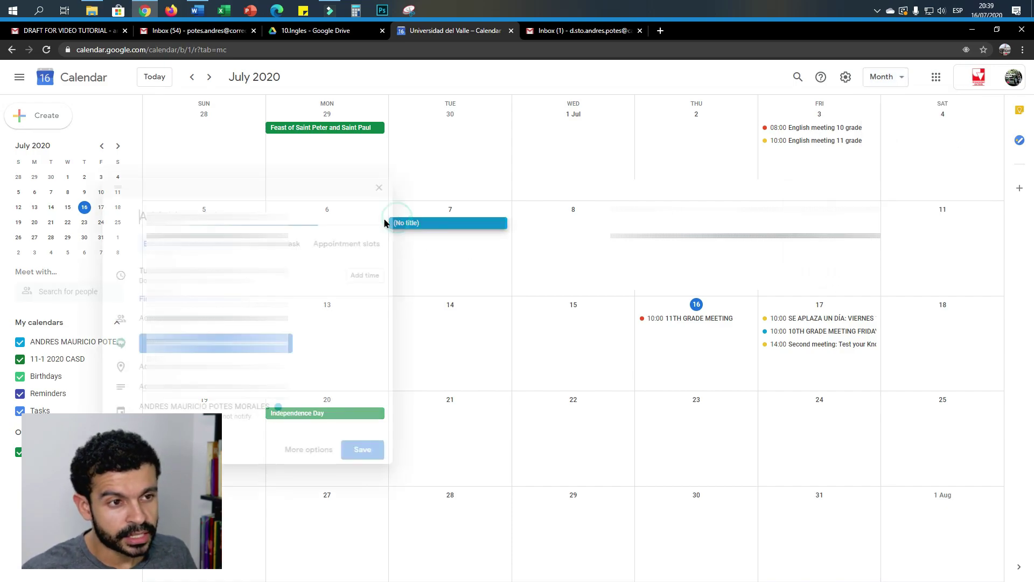
pyautogui.click(496, 238)
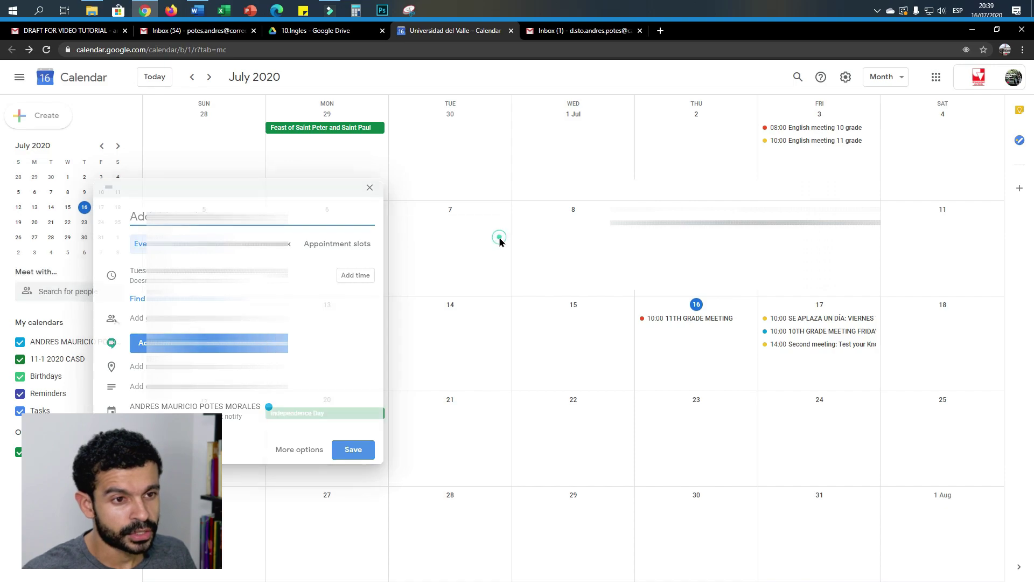
pyautogui.click(589, 239)
pyautogui.click(588, 262)
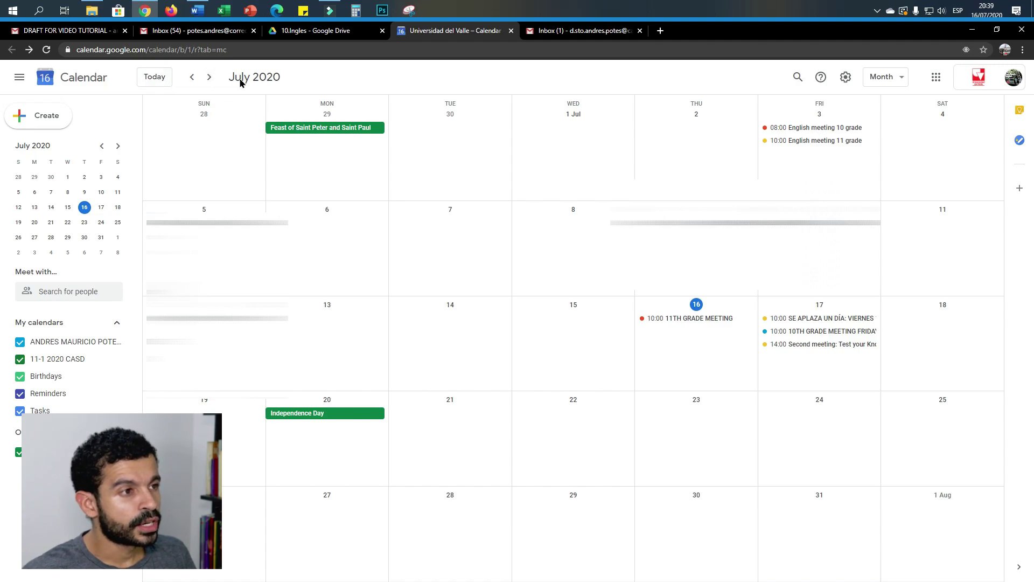
# Step: Recheck the PDF due date, then start a new event on Friday 21 August 2020
pyautogui.click(210, 77)
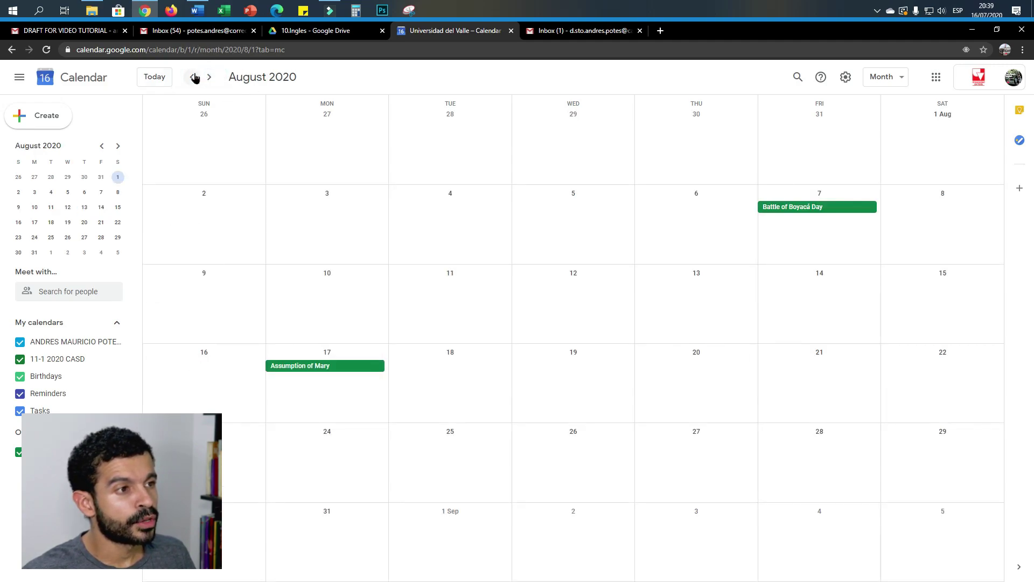
pyautogui.click(193, 78)
pyautogui.click(193, 78)
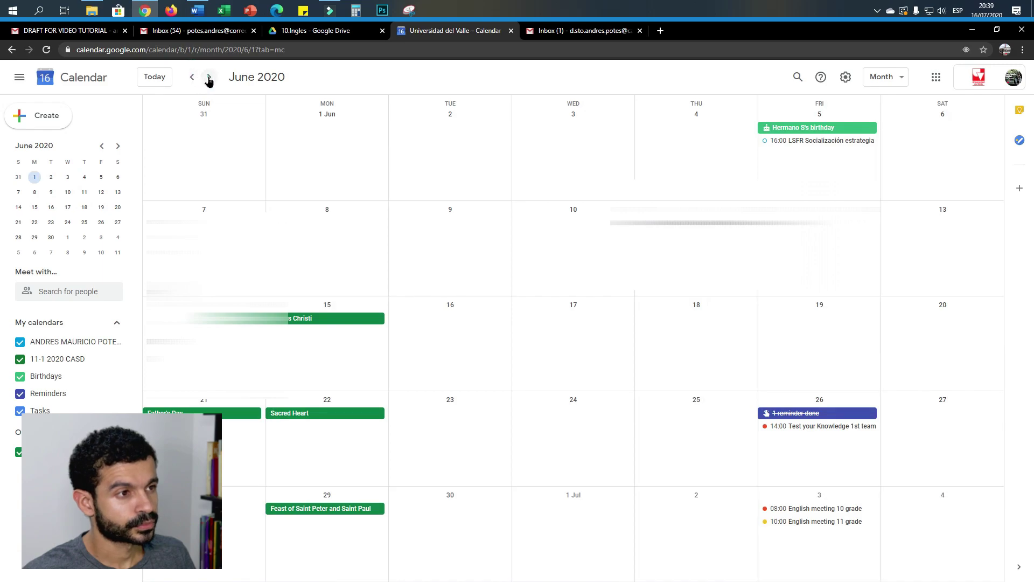
pyautogui.click(209, 78)
pyautogui.click(209, 78)
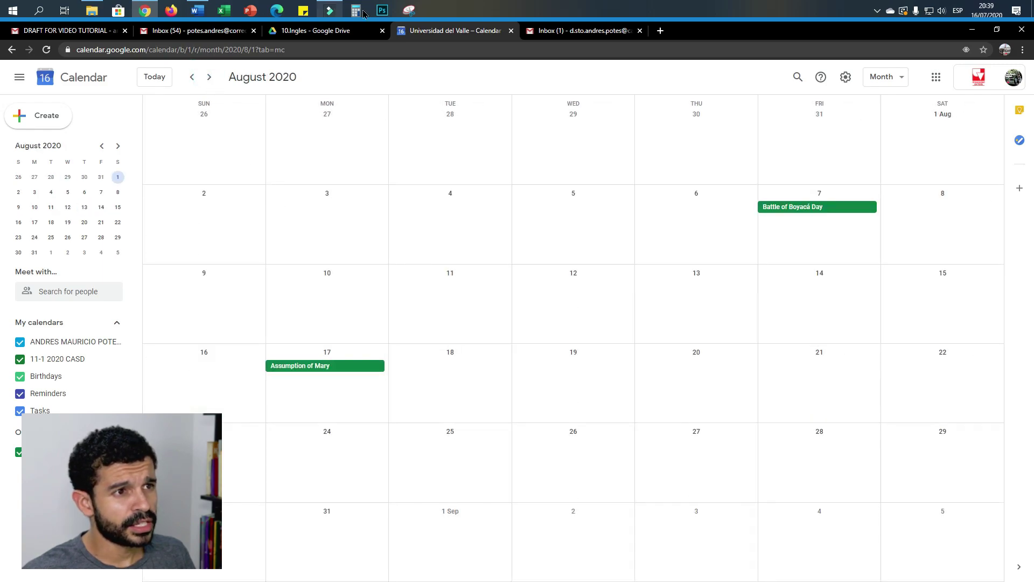
pyautogui.click(344, 30)
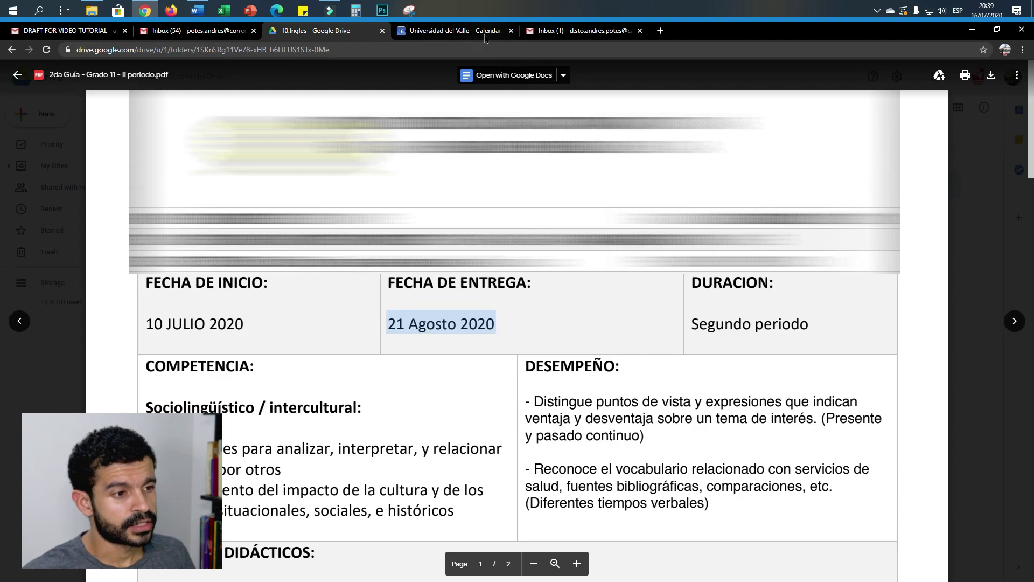
pyautogui.click(455, 30)
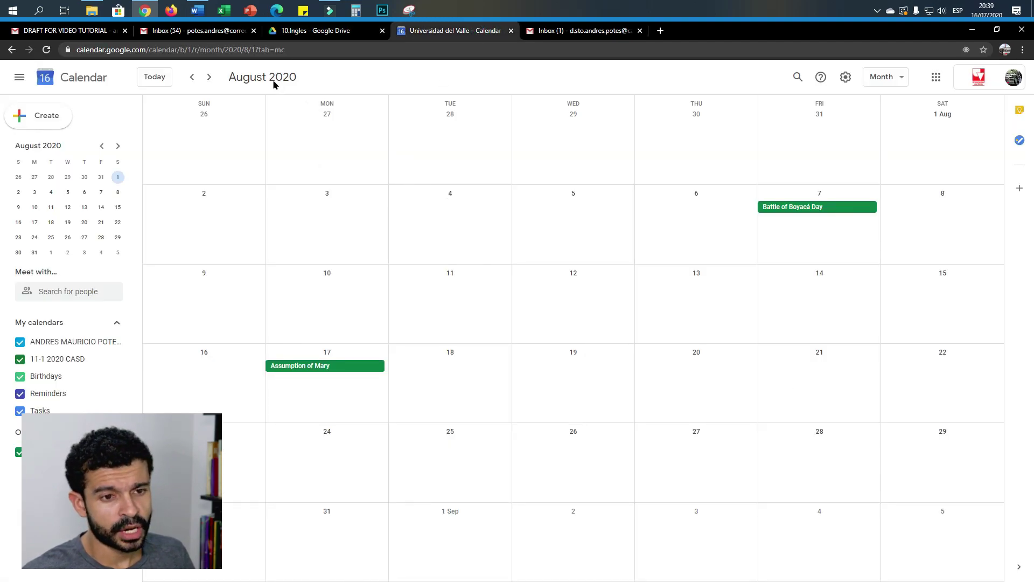
pyautogui.click(822, 377)
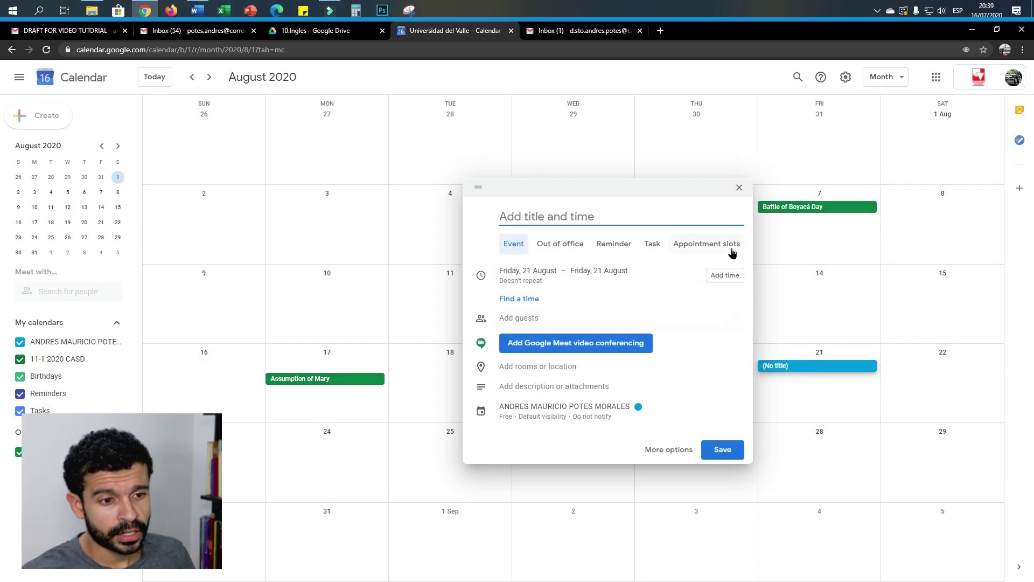
# Step: In full event details, title it 'ENTREGAR TAREA DE INGLÉS (21 AUG)' and turn off Invite others and See guest list
pyautogui.click(663, 451)
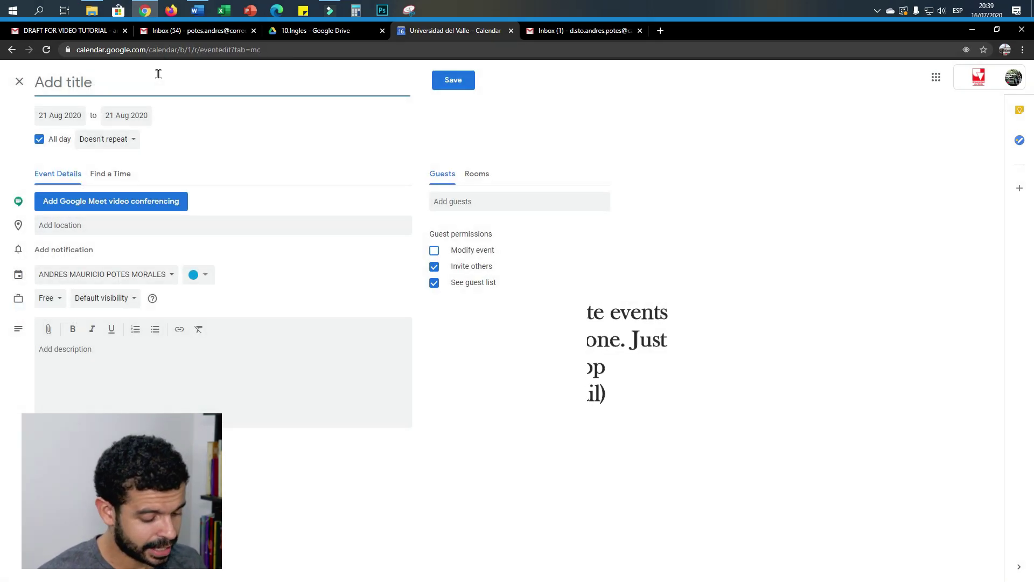
pyautogui.write('ENTREGAR TAREA ')
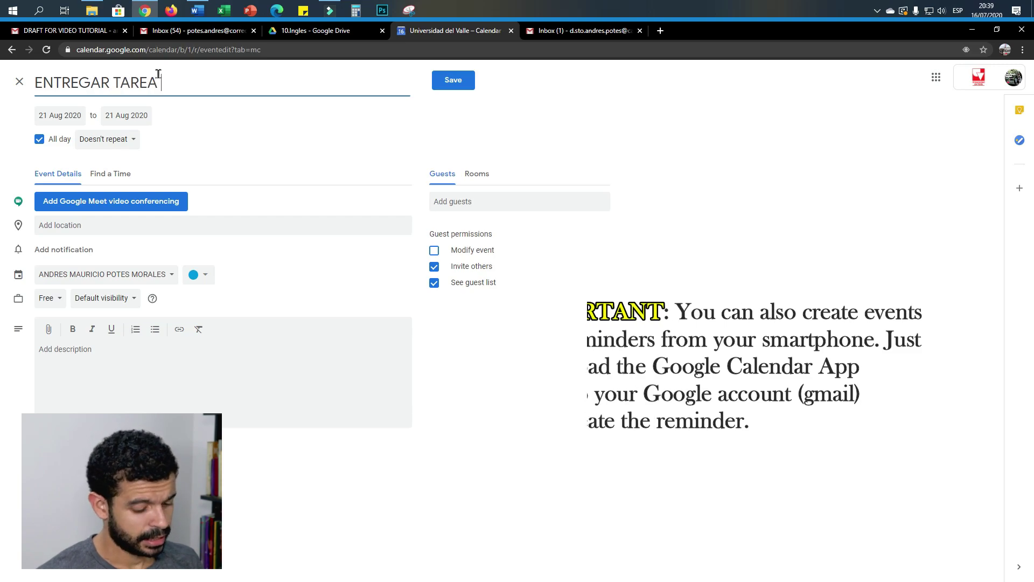
pyautogui.write('DE INGL')
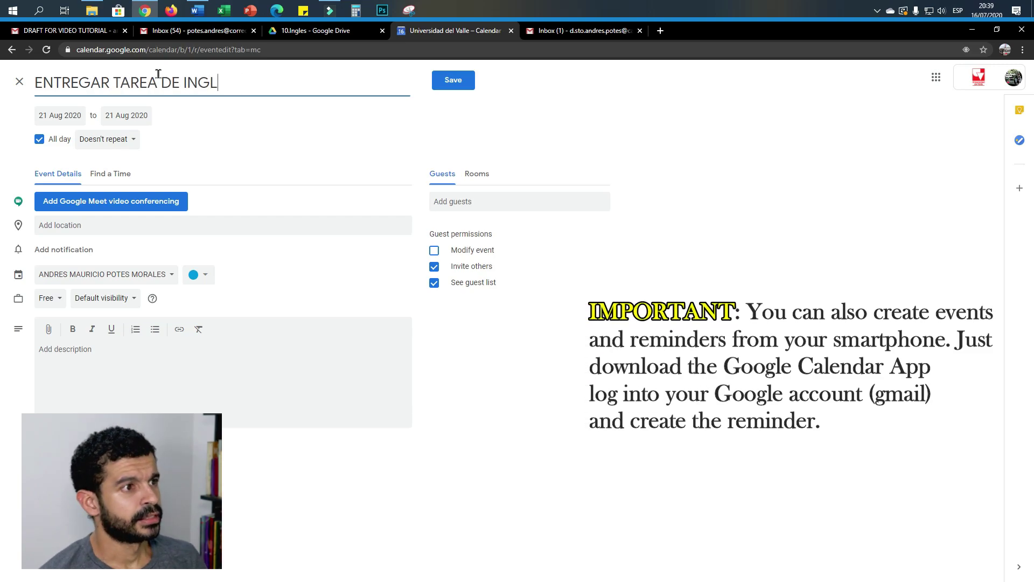
pyautogui.write('ÉS (21')
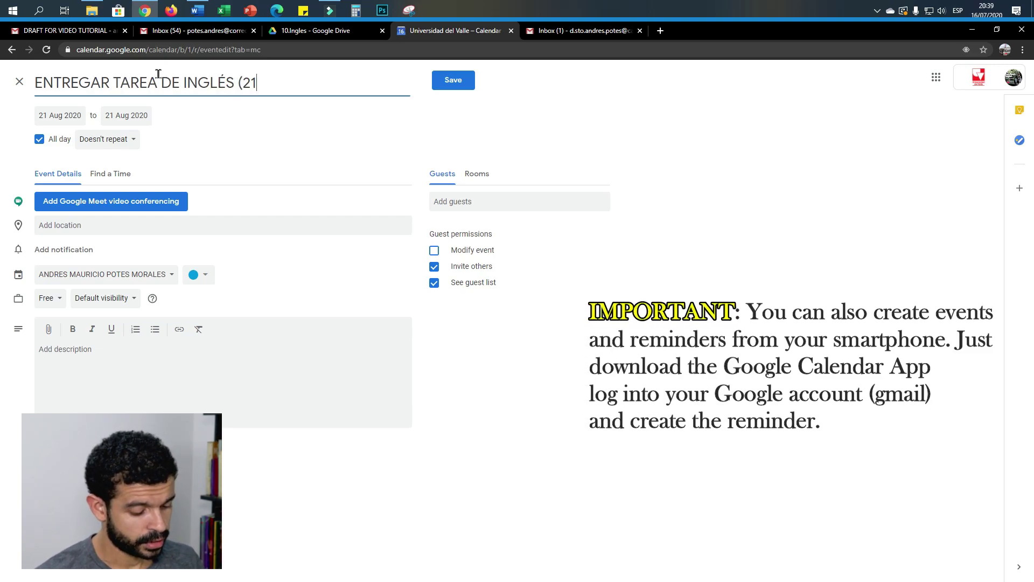
pyautogui.write(' AUG)')
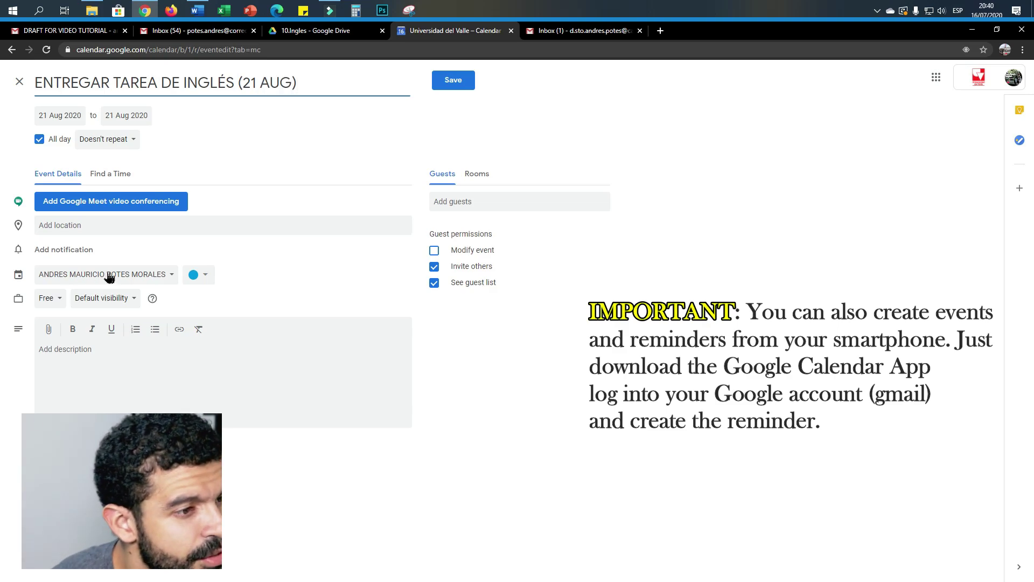
pyautogui.click(434, 266)
pyautogui.click(434, 283)
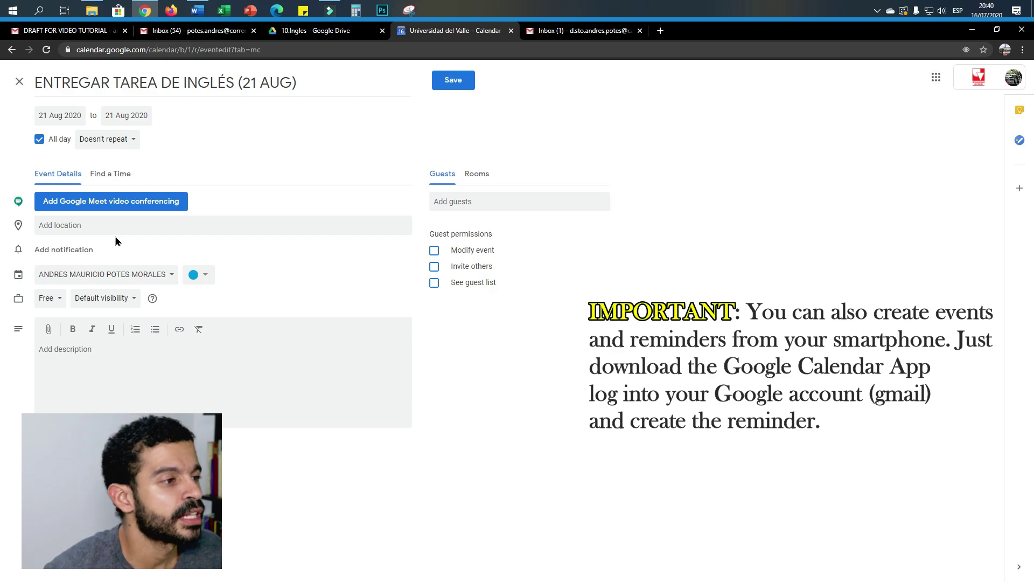
# Step: Leave Google Meet off and type the description 'El 21 de agosto es la fecha límite para entregar el trabajo de inglés.'
pyautogui.click(80, 201)
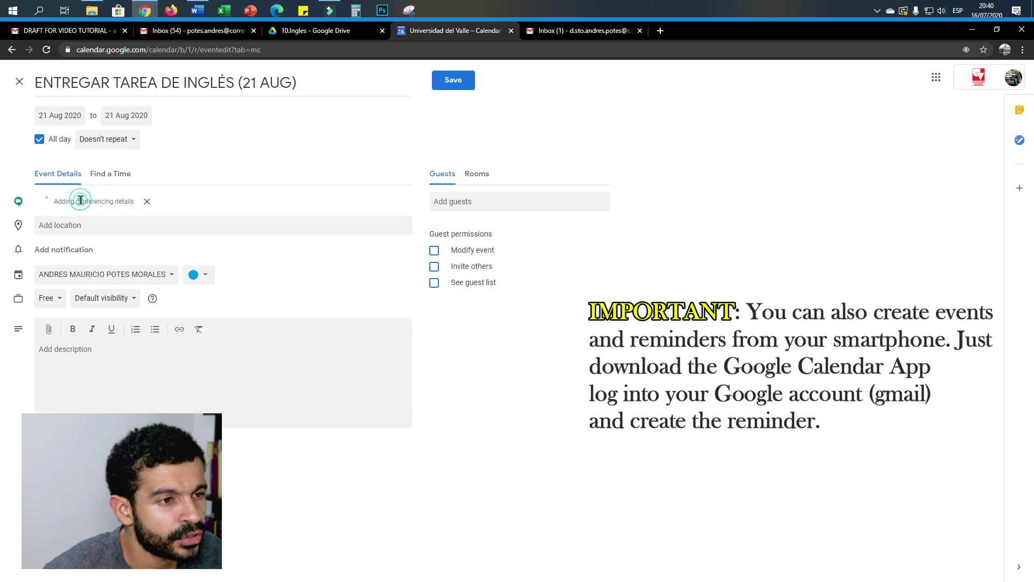
pyautogui.click(476, 203)
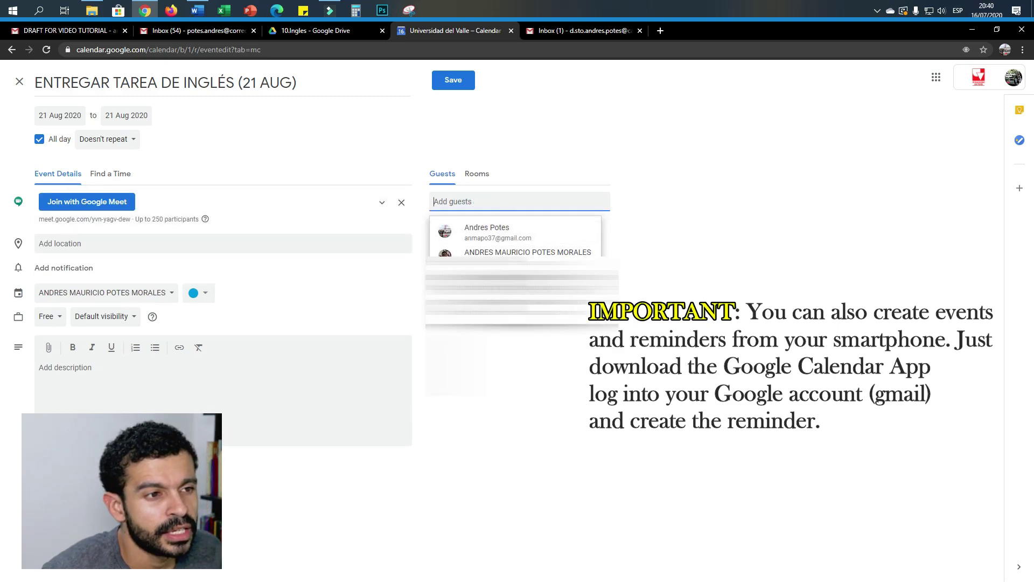
pyautogui.click(574, 152)
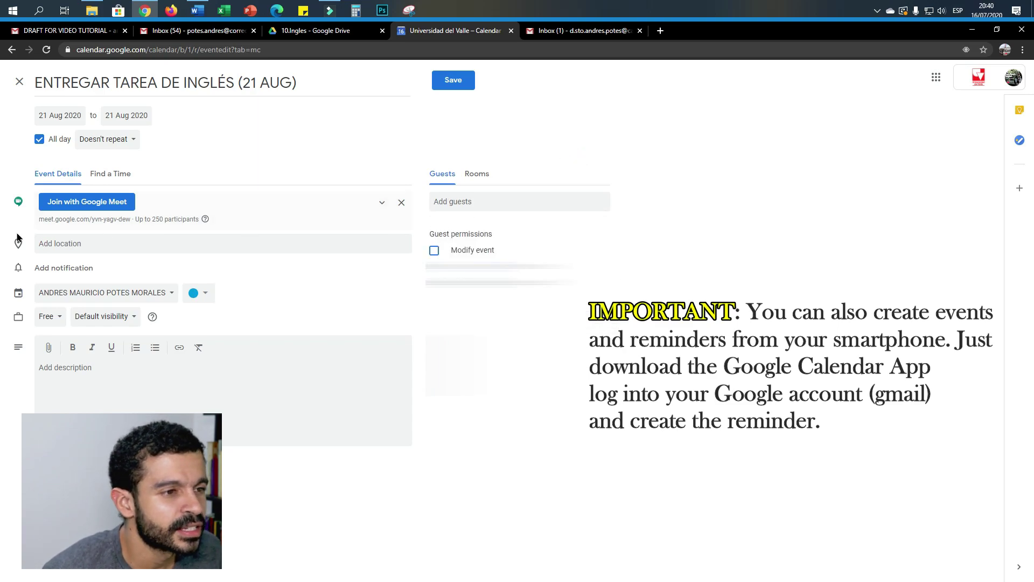
pyautogui.click(401, 203)
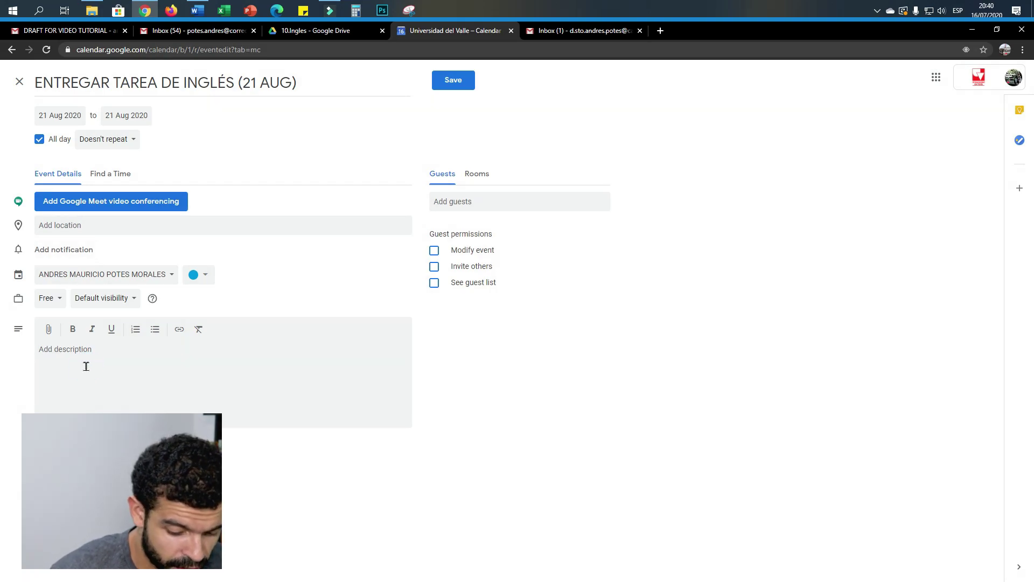
pyautogui.write('El')
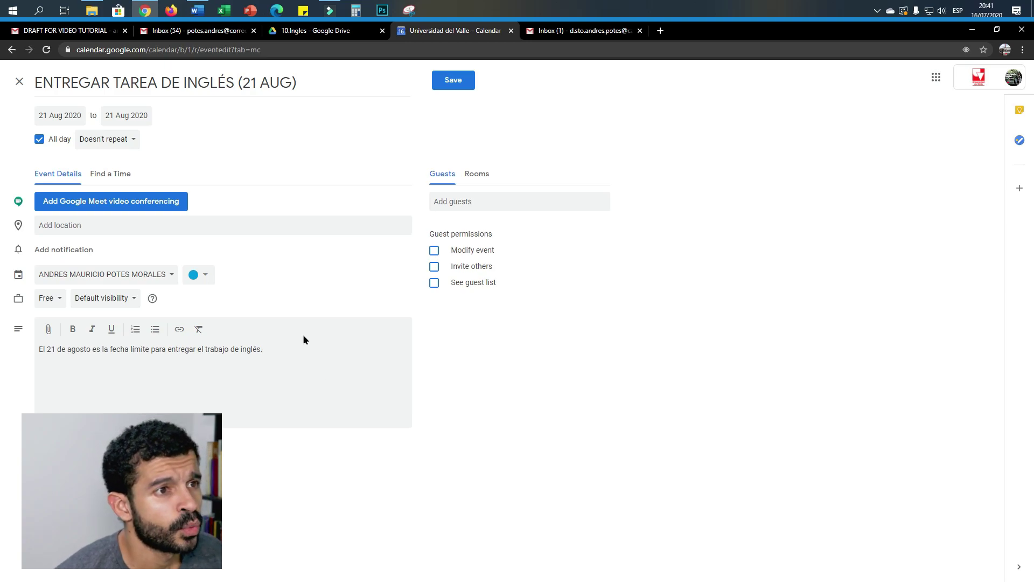
# Step: Scroll the English guide PDF to Option Two and select 'Be the 1 Challenge'
pyautogui.click(350, 35)
pyautogui.scroll(-8, 362, 343)
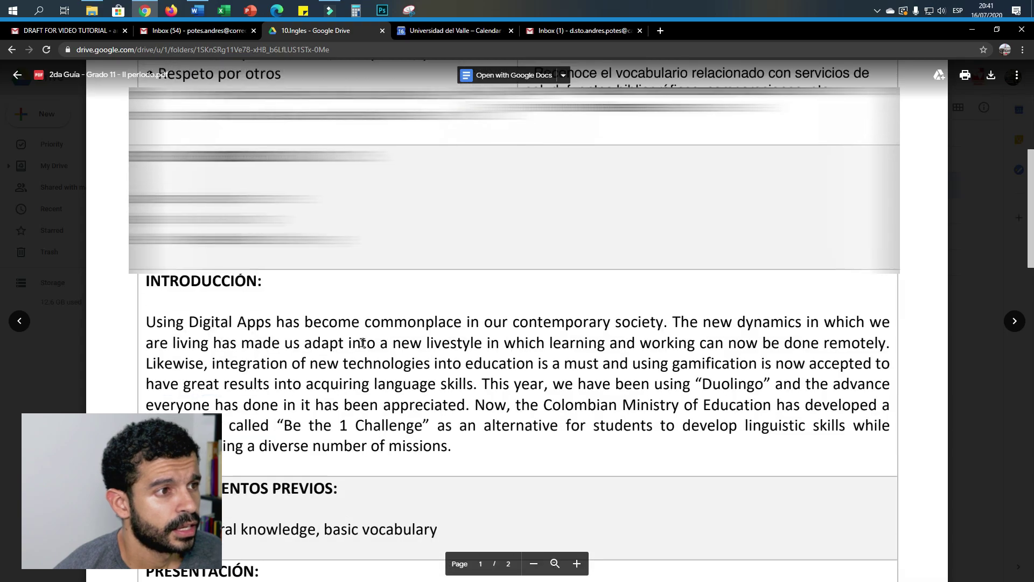
pyautogui.scroll(7, 362, 342)
pyautogui.scroll(-12, 362, 343)
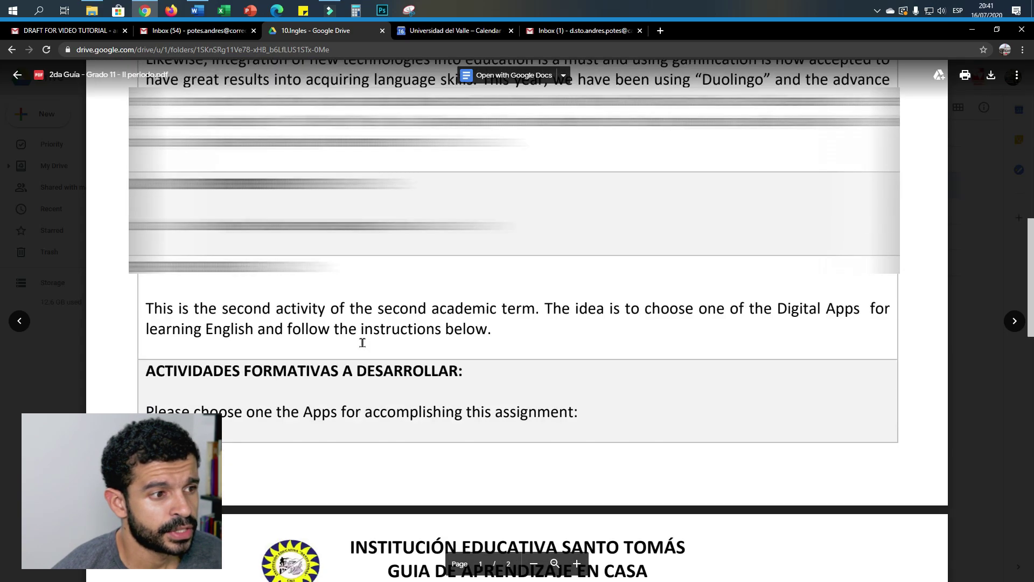
pyautogui.scroll(-6, 362, 342)
pyautogui.scroll(-4, 362, 342)
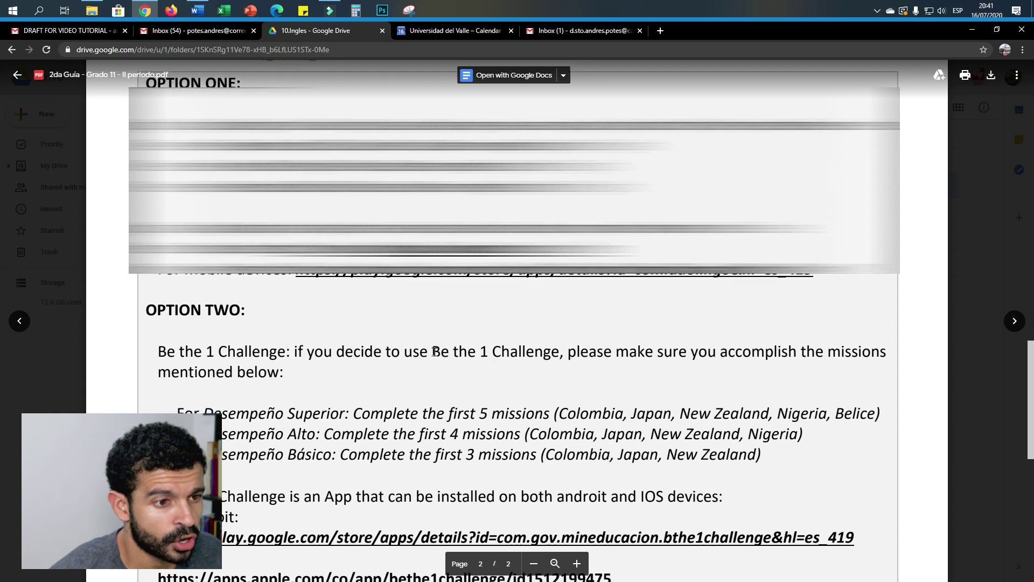
pyautogui.moveTo(434, 351); pyautogui.dragTo(562, 353)
pyautogui.hotkey('ctrl', 'c')
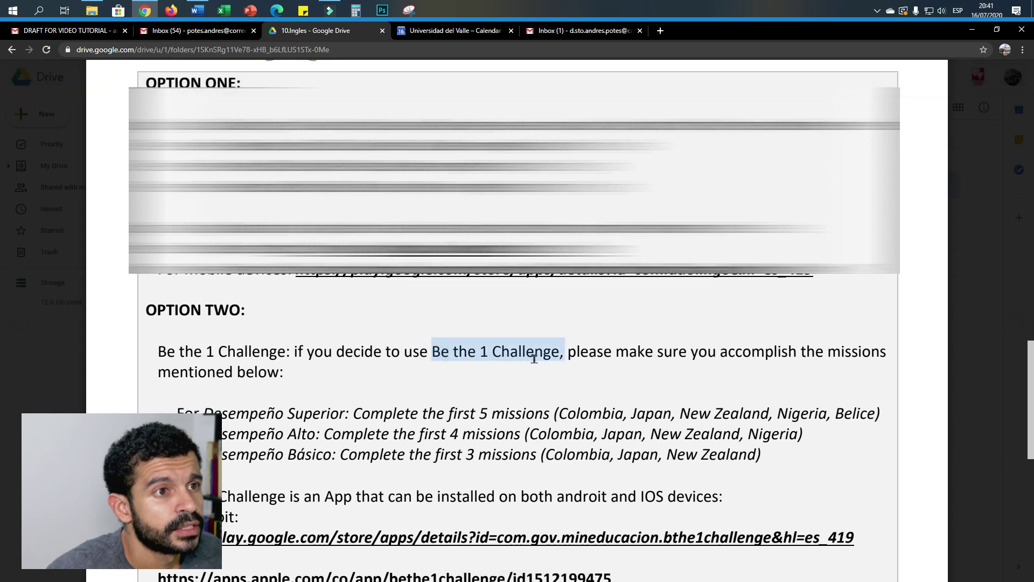
# Step: Append '(Be the 1 Challenge, and Duolingo)' to the end of the event description
pyautogui.click(462, 33)
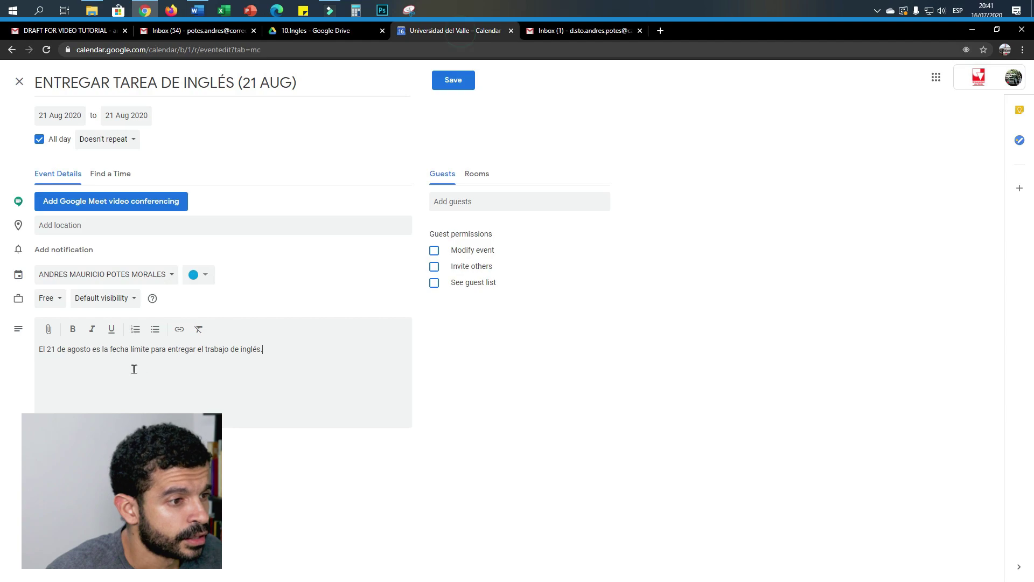
pyautogui.click(279, 358)
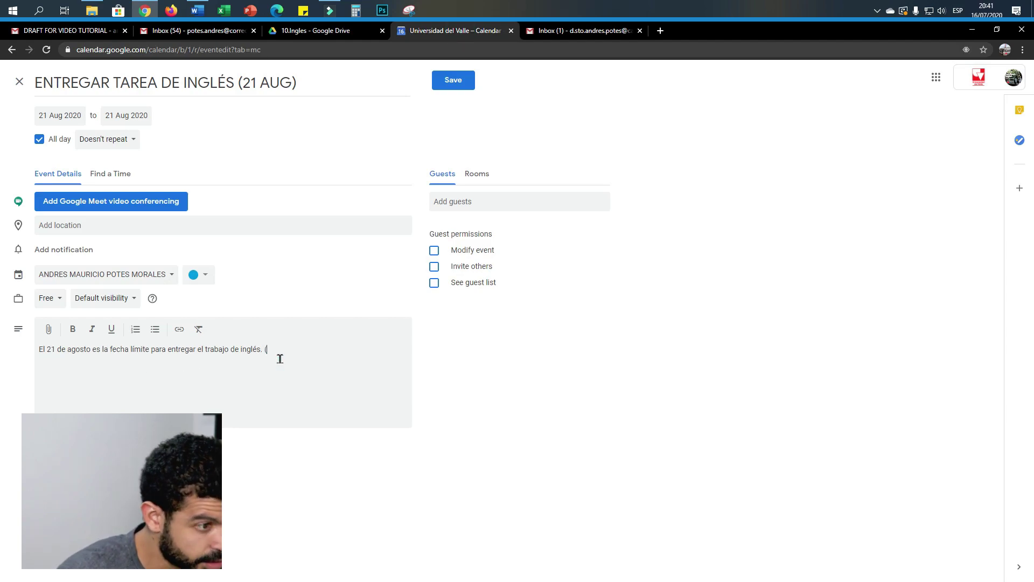
pyautogui.write('(')
pyautogui.hotkey('ctrl', 'v')
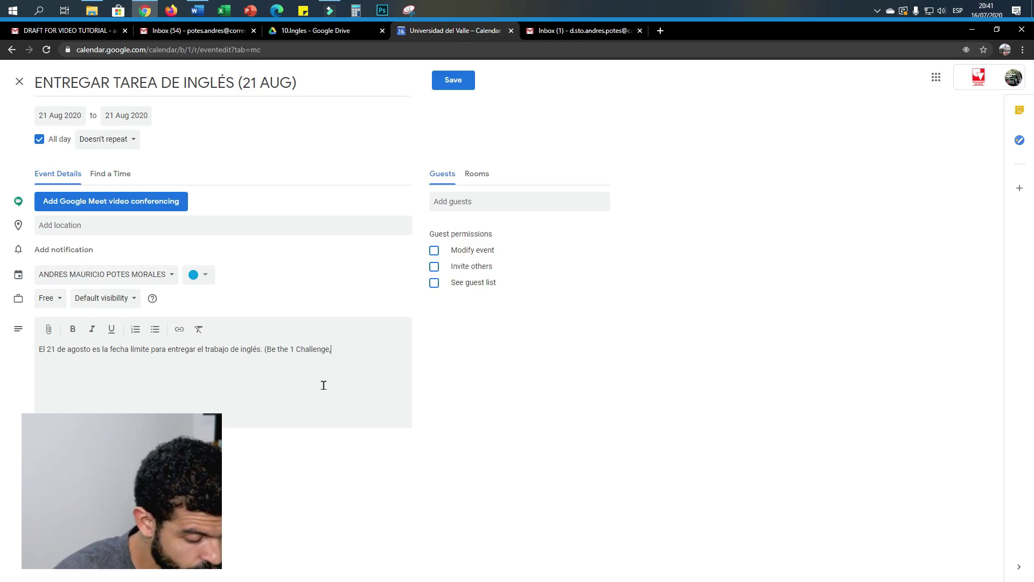
pyautogui.write('and D')
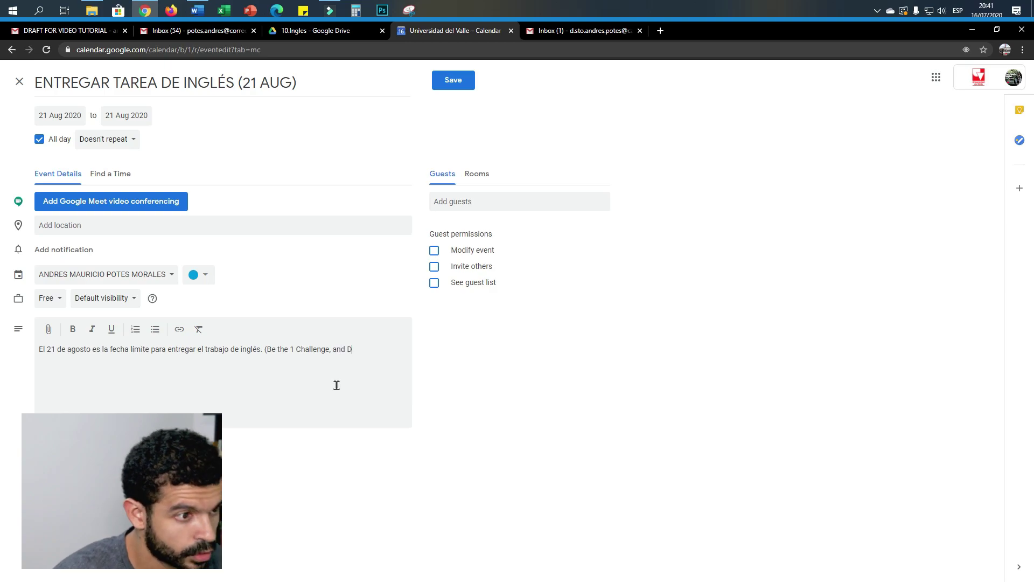
pyautogui.write('uolingo')
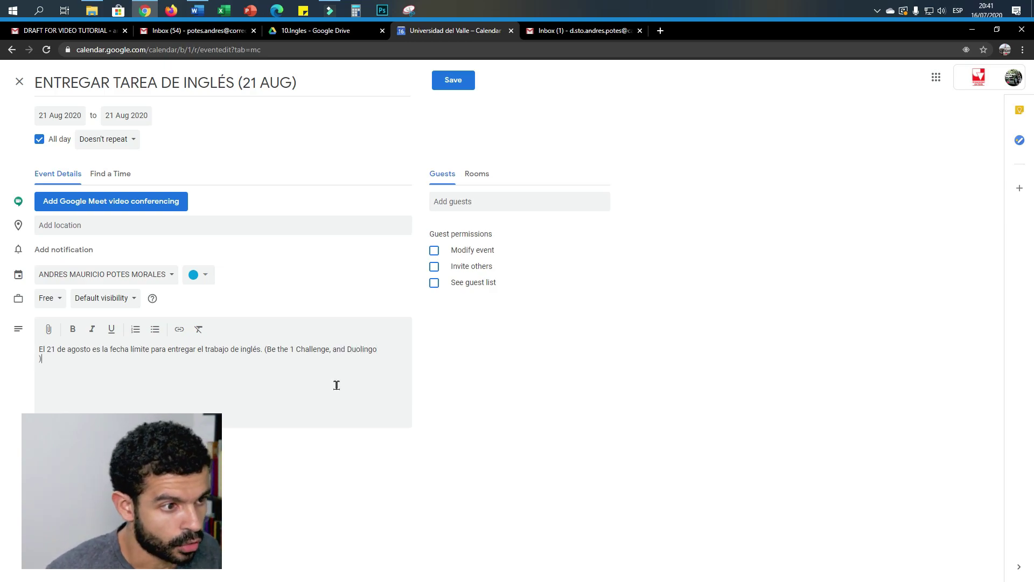
pyautogui.write(')')
# Step: Make the event timed, starting at 08:00
pyautogui.click(39, 140)
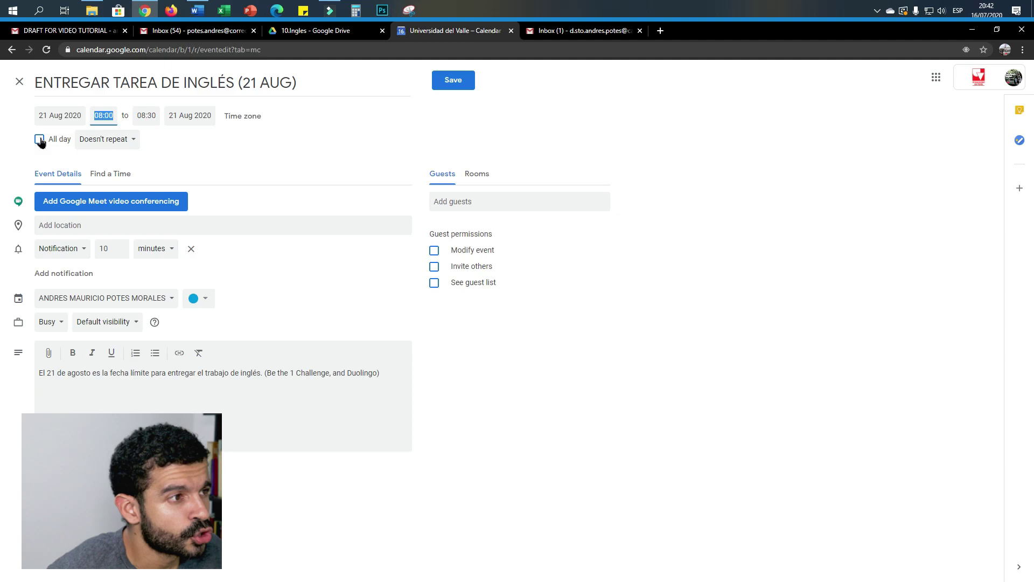
pyautogui.click(39, 139)
pyautogui.click(41, 141)
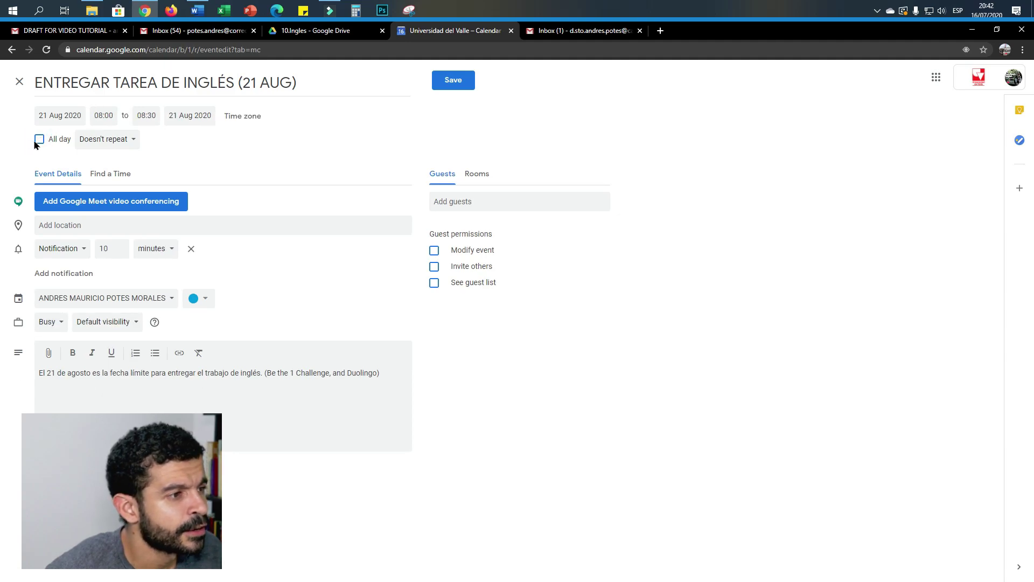
pyautogui.click(104, 116)
pyautogui.write('10:00')
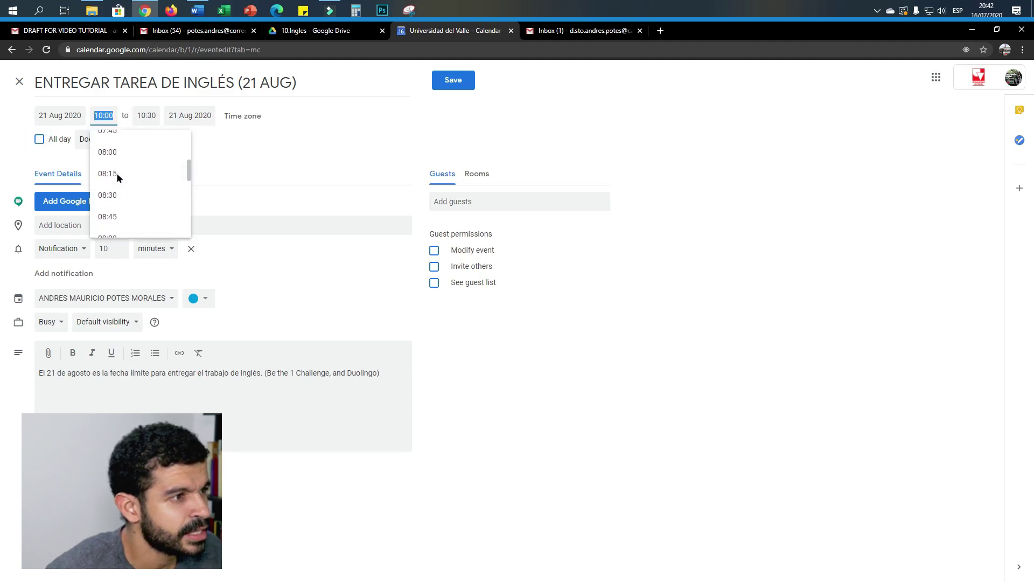
pyautogui.click(117, 162)
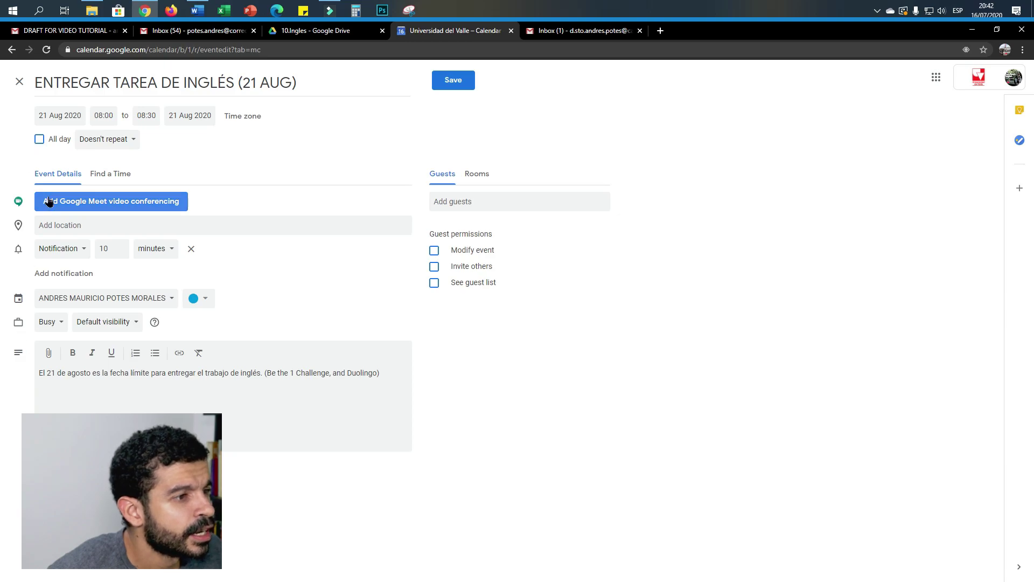
# Step: Set the first two reminders to 1 hour and 1 day before
pyautogui.click(69, 277)
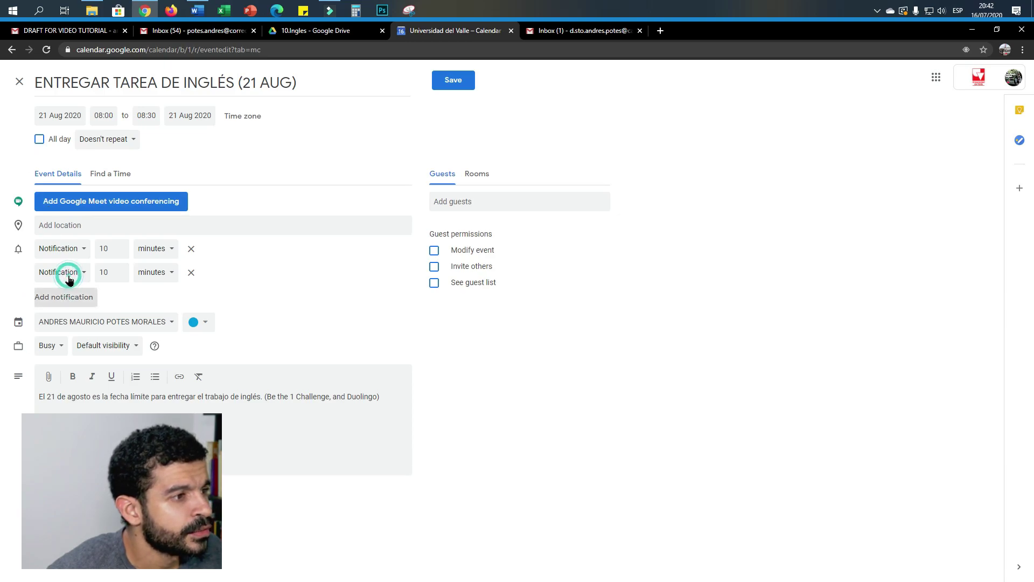
pyautogui.click(111, 248)
pyautogui.press('BackSpace')
pyautogui.click(164, 249)
pyautogui.click(151, 266)
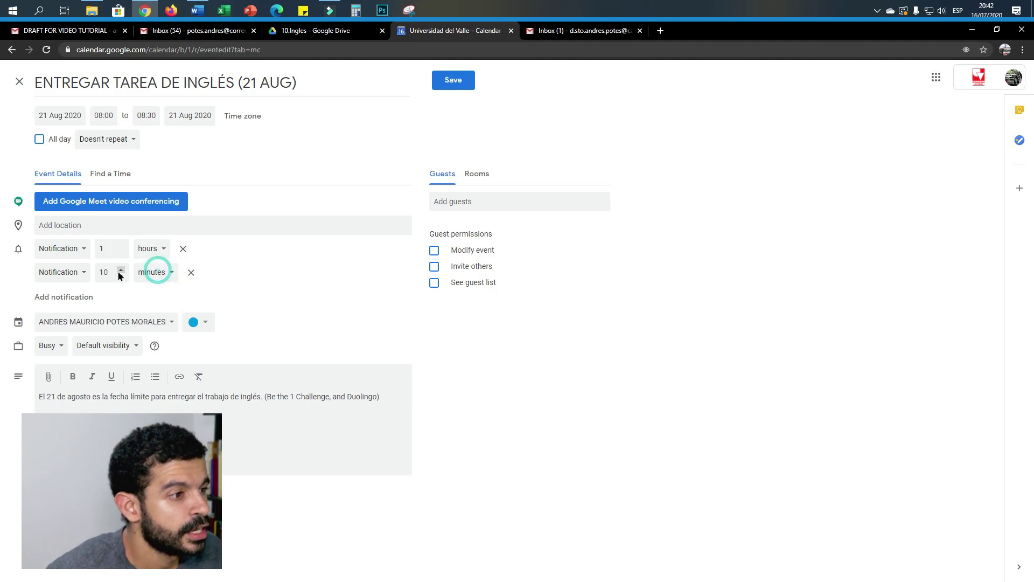
pyautogui.click(108, 272)
pyautogui.press('BackSpace')
pyautogui.click(154, 272)
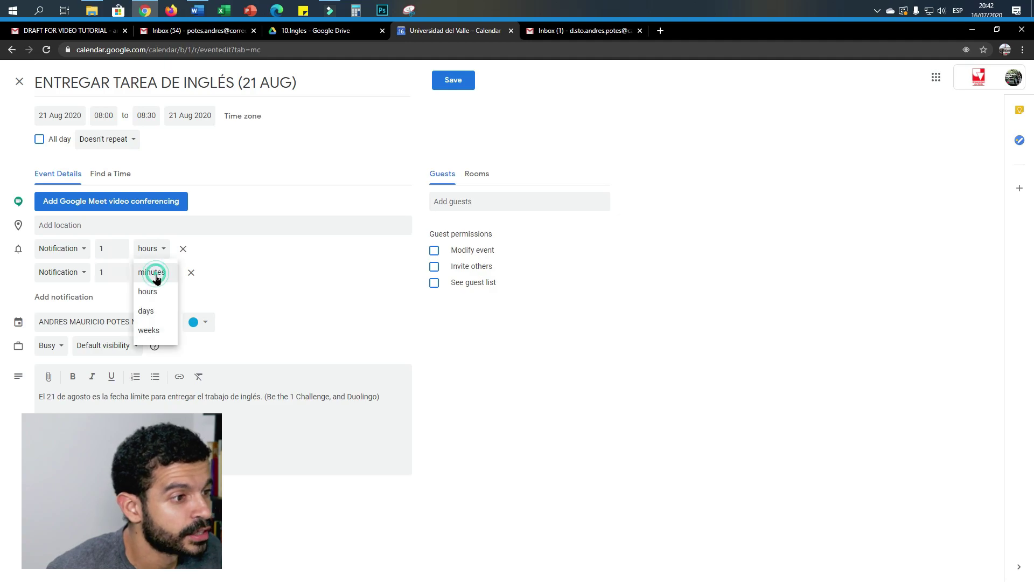
pyautogui.click(155, 311)
# Step: Add three more reminders: 2 days, 3 days and 1 week before
pyautogui.click(81, 297)
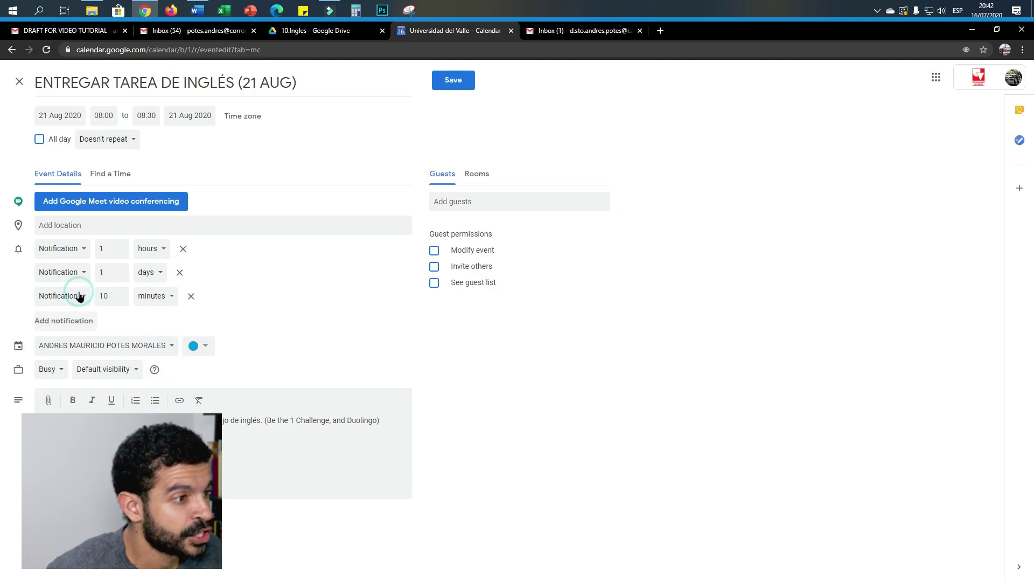
pyautogui.click(110, 295)
pyautogui.press('BackSpace')
pyautogui.write('2')
pyautogui.click(167, 298)
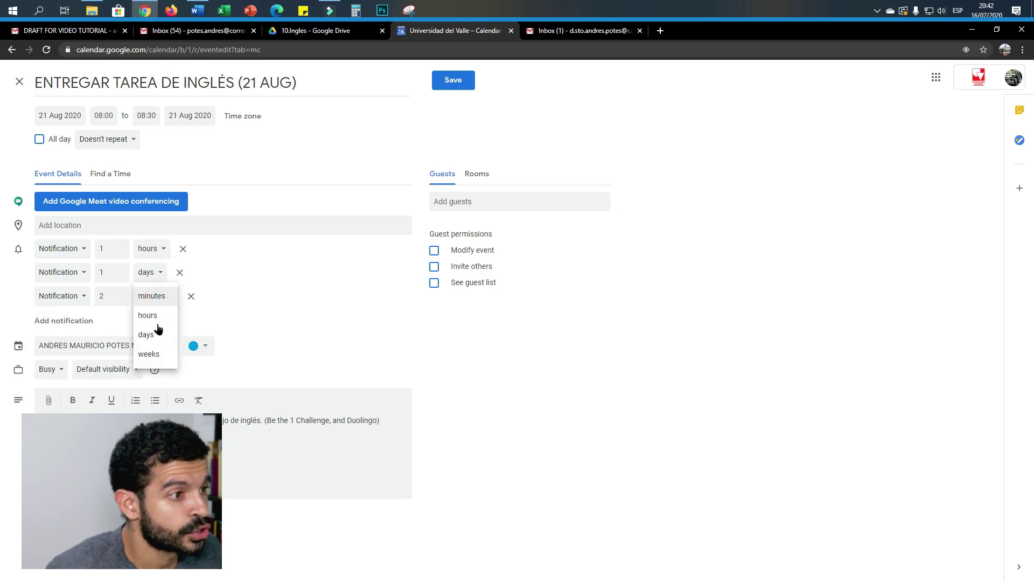
pyautogui.click(154, 336)
pyautogui.click(65, 320)
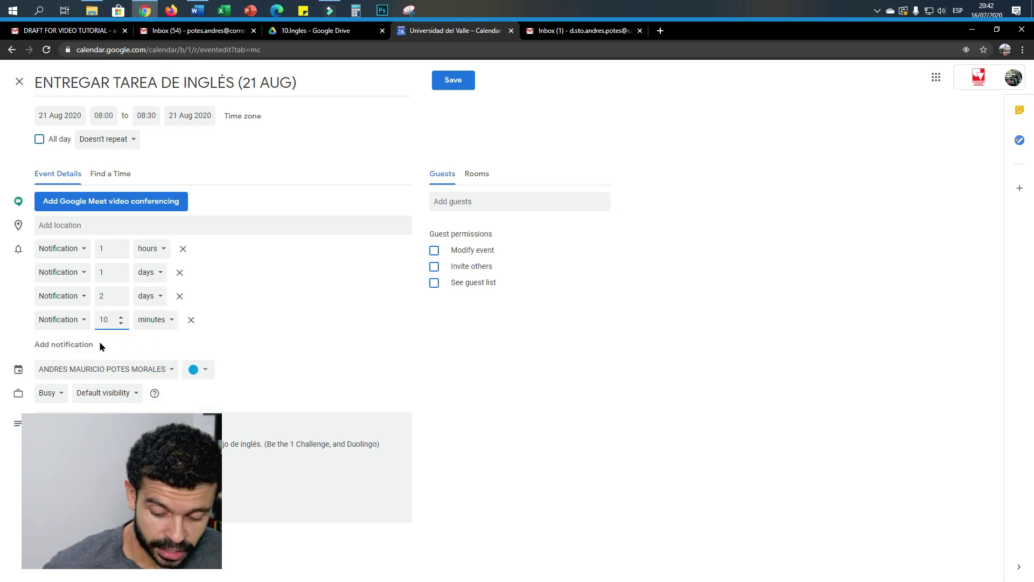
pyautogui.press('BackSpace')
pyautogui.press('BackSpace')
pyautogui.write('3')
pyautogui.click(155, 320)
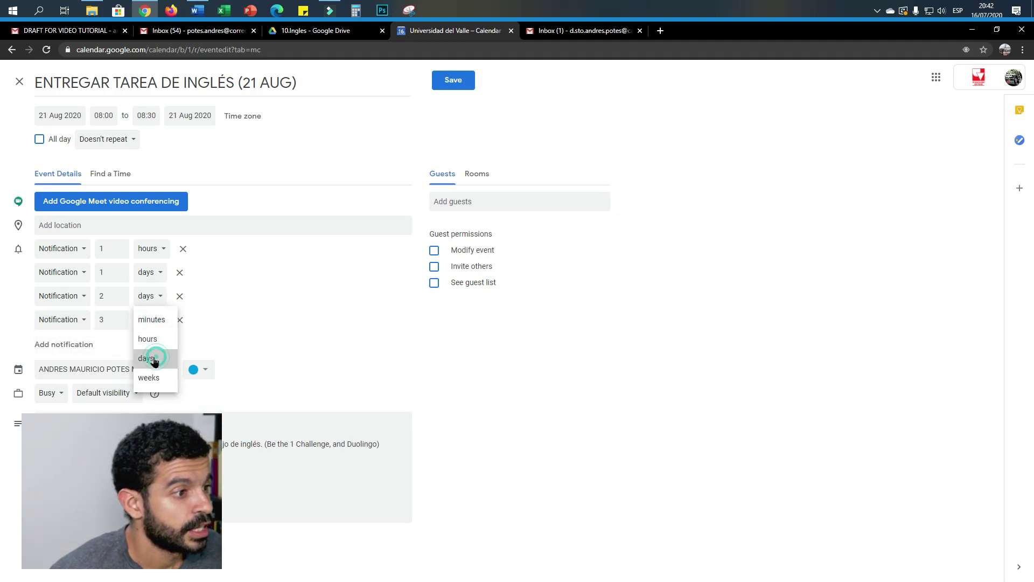
pyautogui.click(153, 359)
pyautogui.click(69, 346)
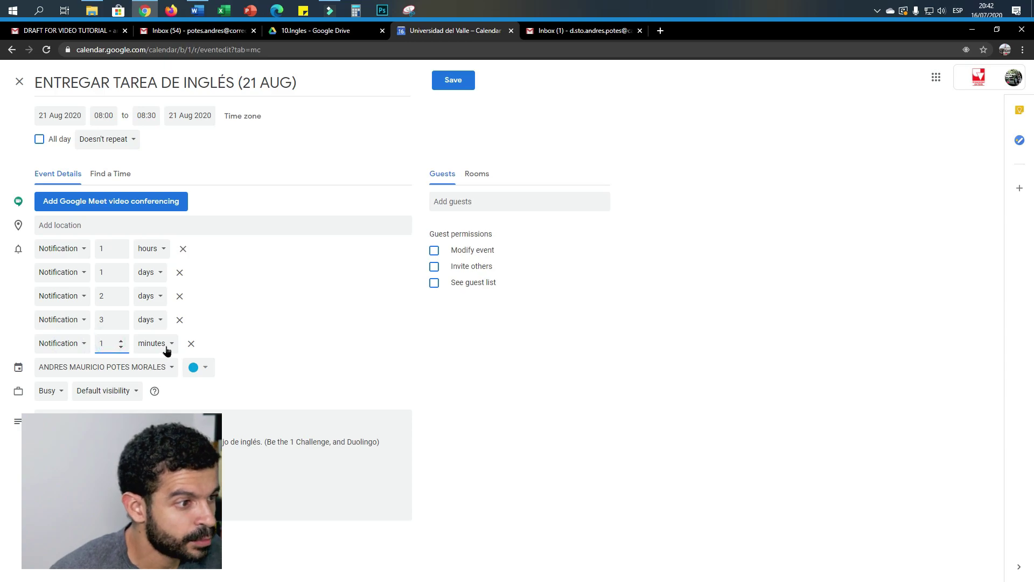
pyautogui.click(164, 345)
pyautogui.click(151, 401)
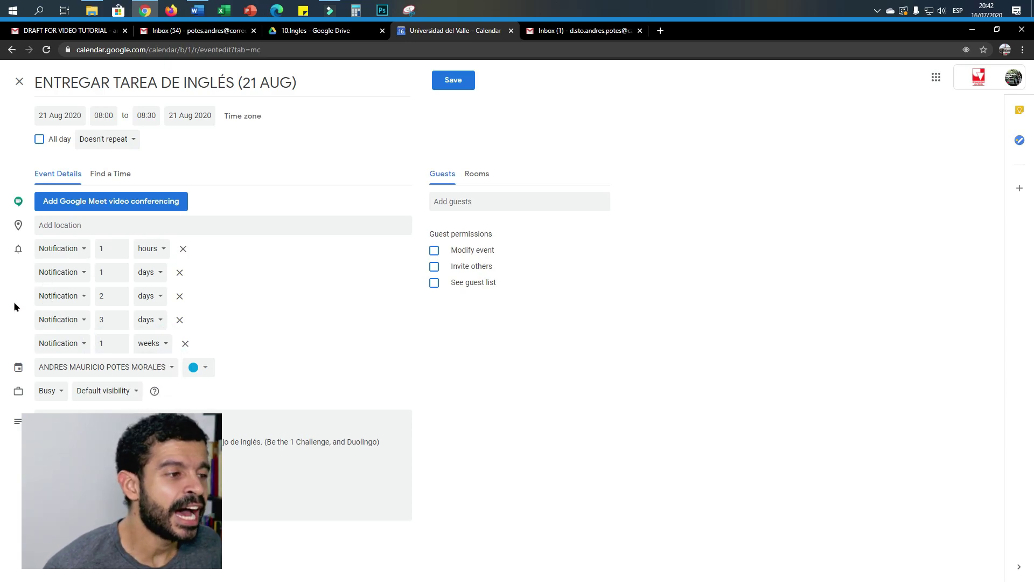
# Step: Choose Tangerine from the event colour dropdown beside the calendar name
pyautogui.click(210, 371)
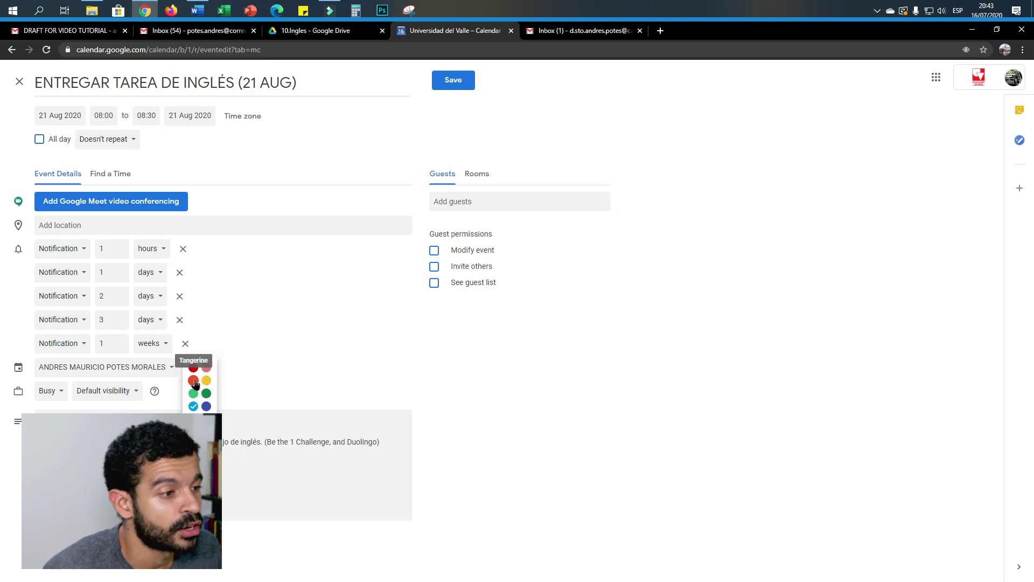
pyautogui.click(197, 383)
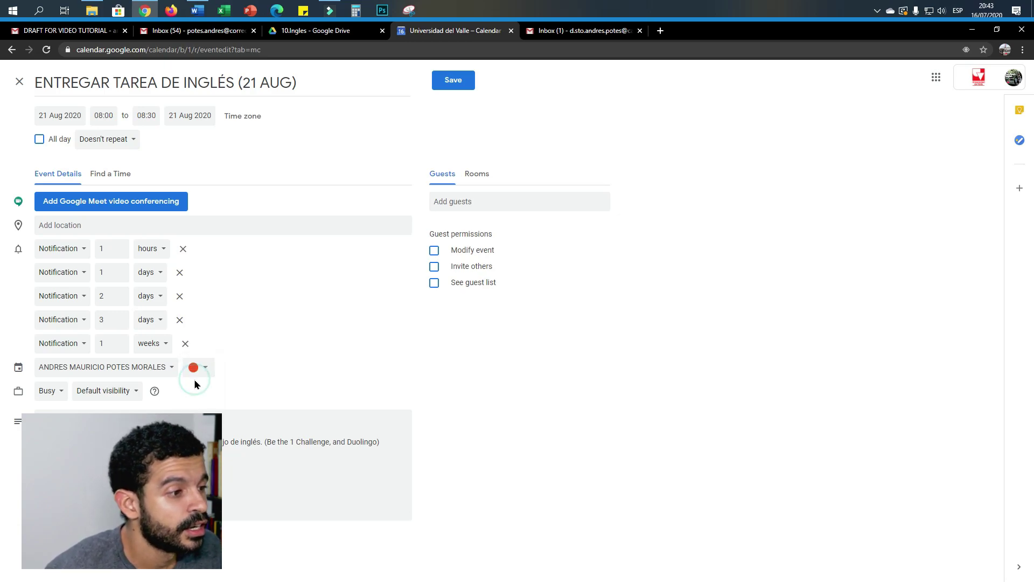
# Step: Save the event and open its details popup on Friday 21 August, 08:00–08:30
pyautogui.click(466, 84)
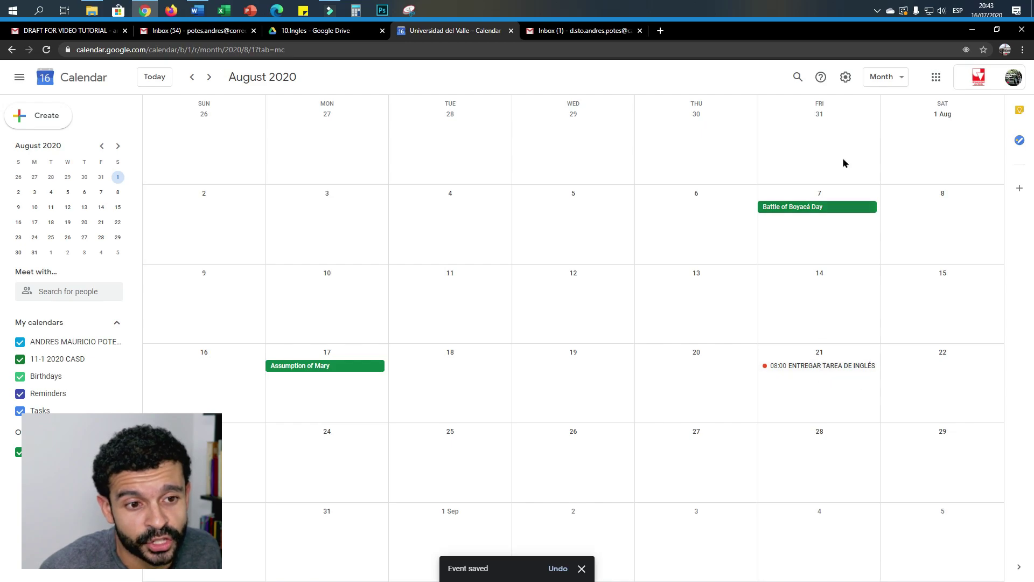
pyautogui.click(836, 369)
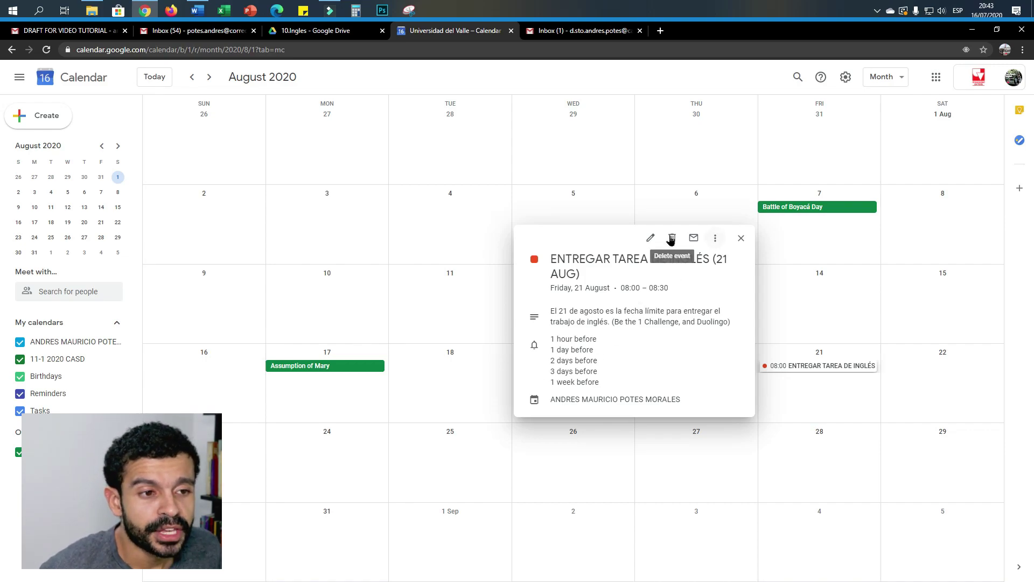
# Step: Reopen the event in the full editor and change the 3-days-before reminder from notification to Email
pyautogui.click(651, 238)
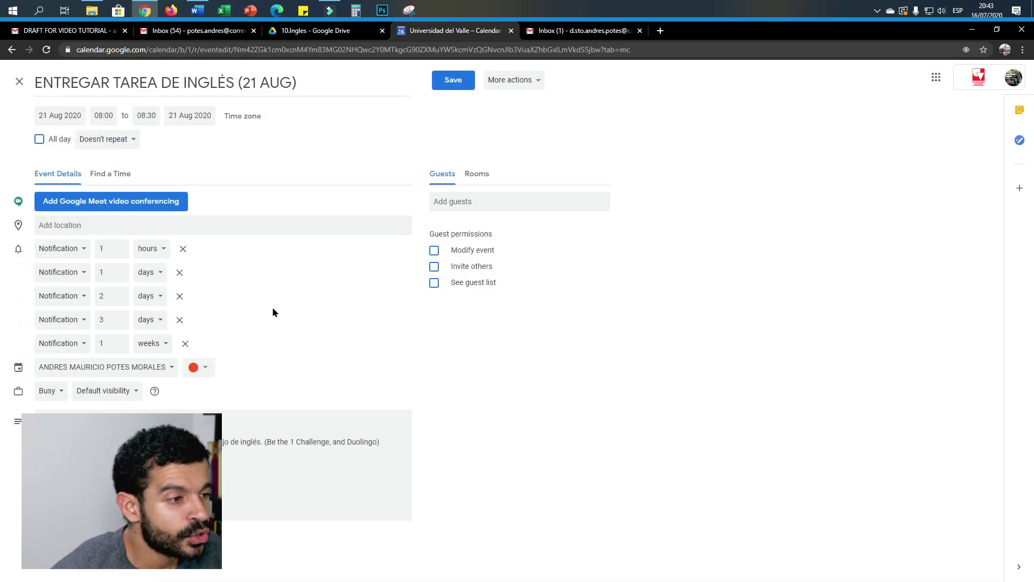
pyautogui.click(84, 348)
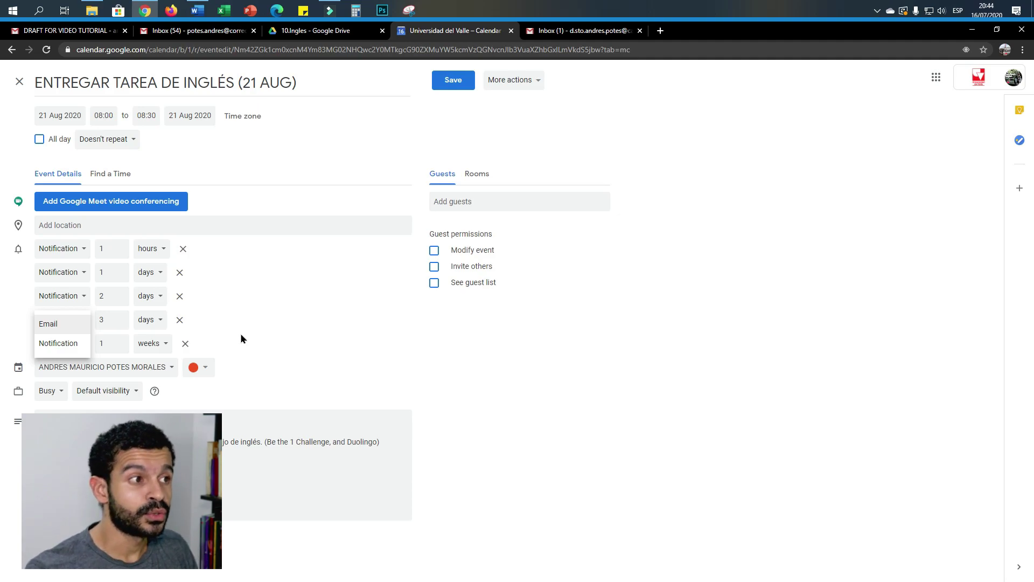
pyautogui.click(447, 197)
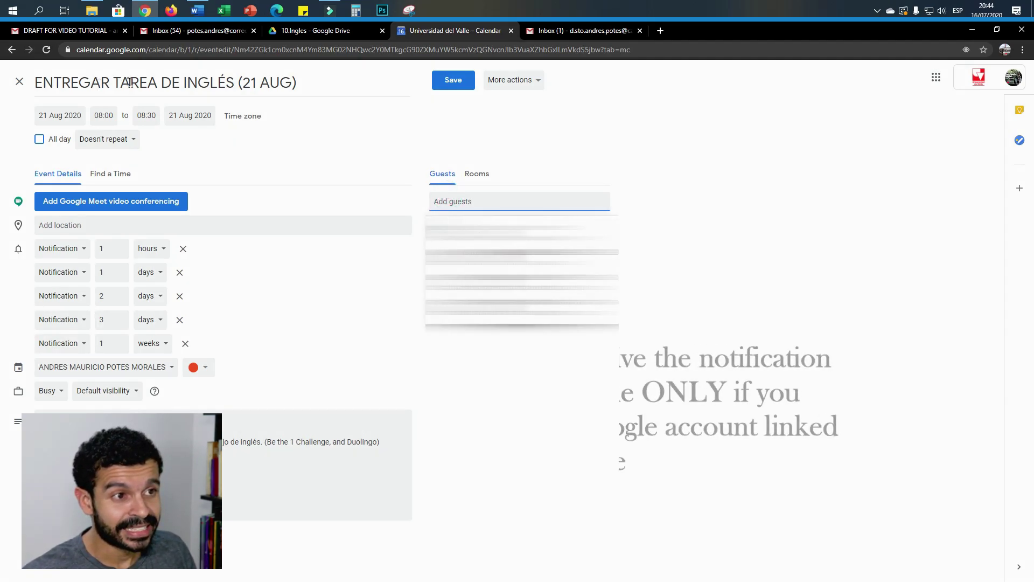
pyautogui.click(283, 124)
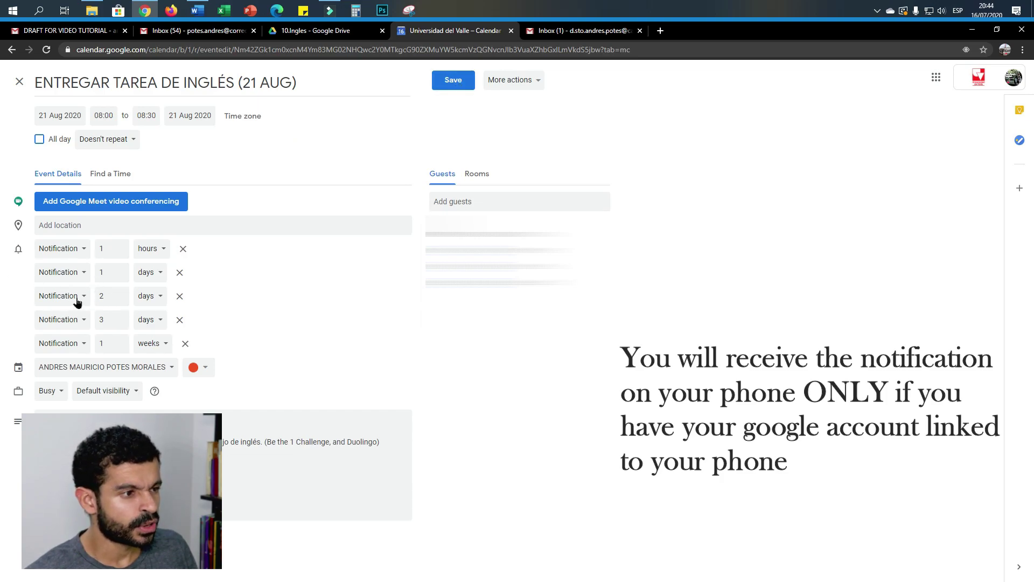
pyautogui.click(85, 322)
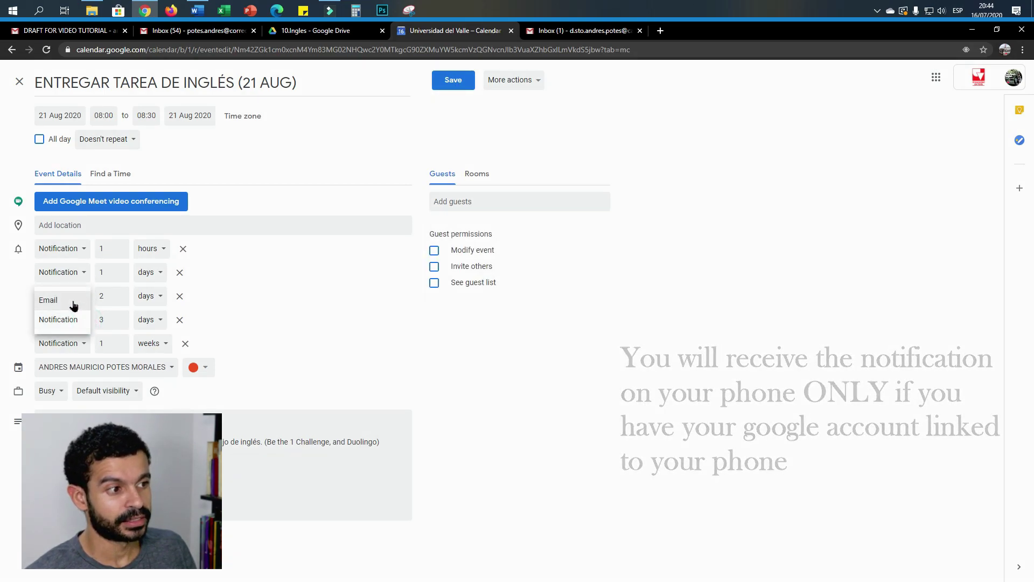
pyautogui.click(74, 305)
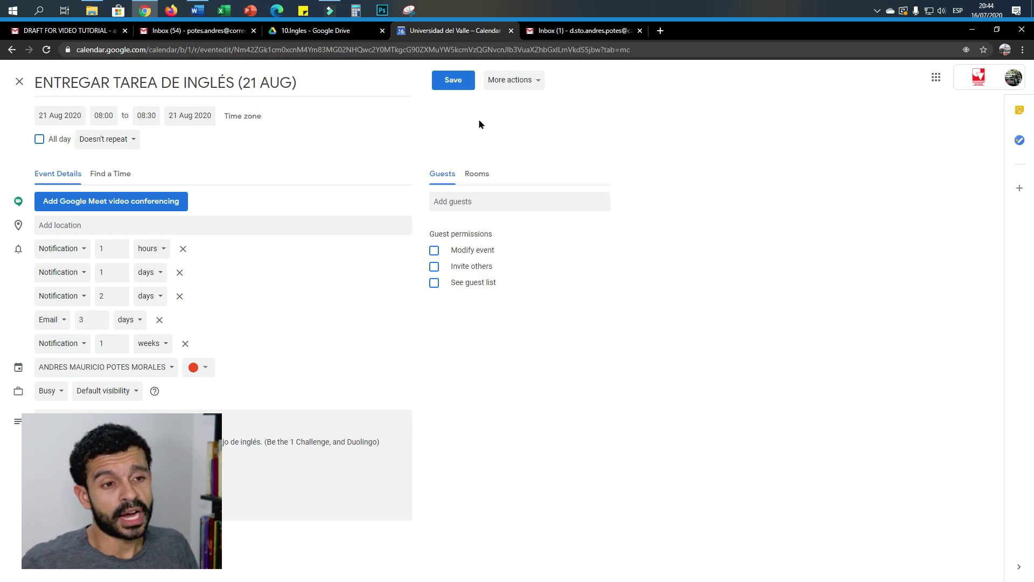
# Step: Save the updated event so it shows on 21 August at 08:00 in the August 2020 month view
pyautogui.click(453, 80)
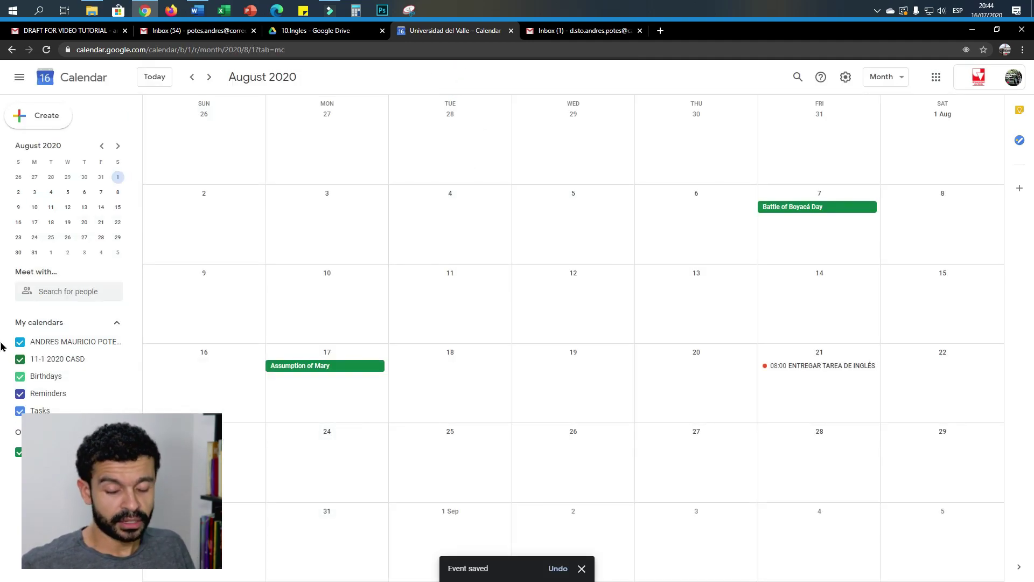